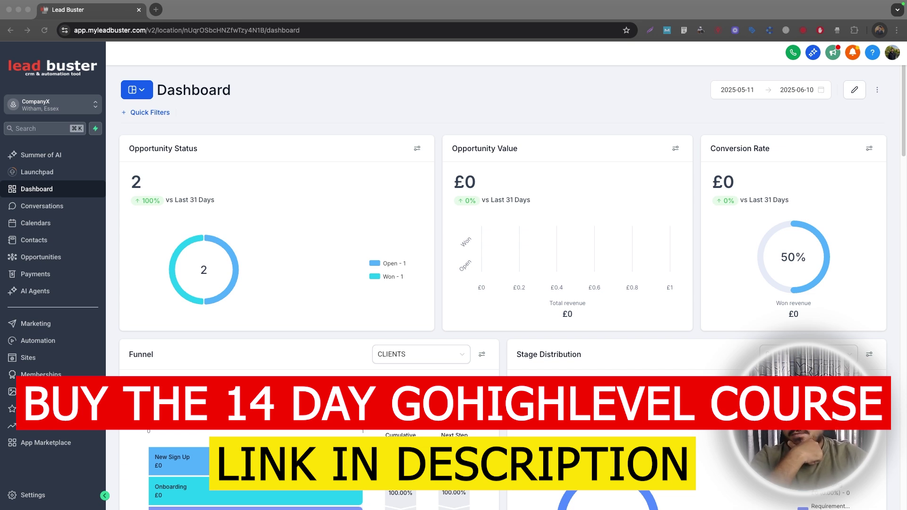
# Step: Open the CompanyX sub-account settings and view the personal profile and the staff list
pyautogui.click(21, 497)
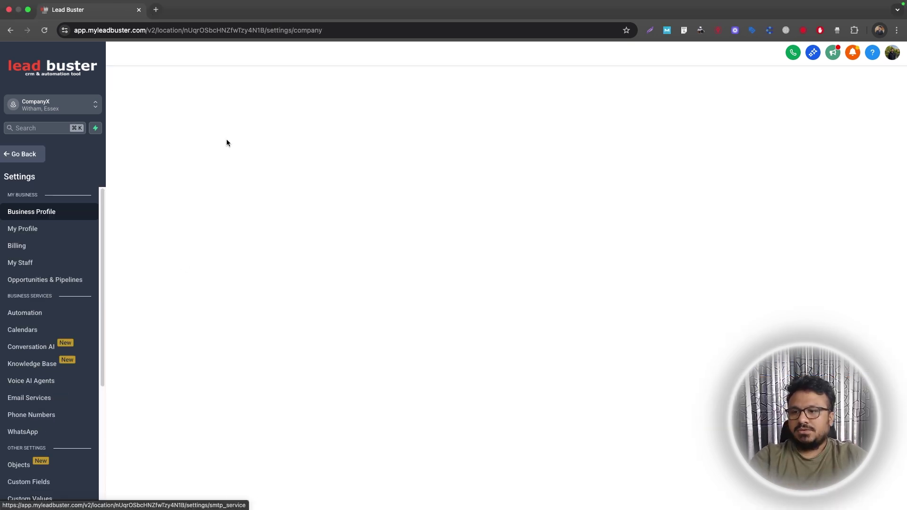
pyautogui.click(40, 232)
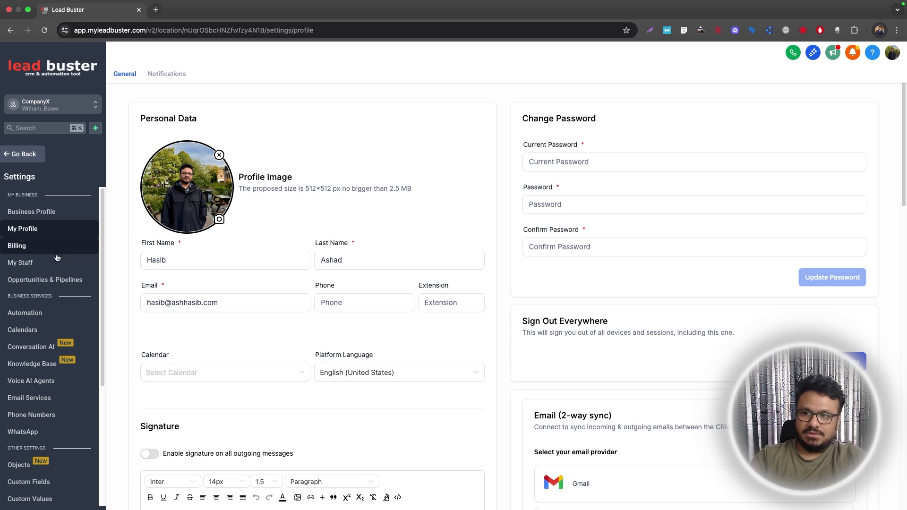
pyautogui.click(51, 263)
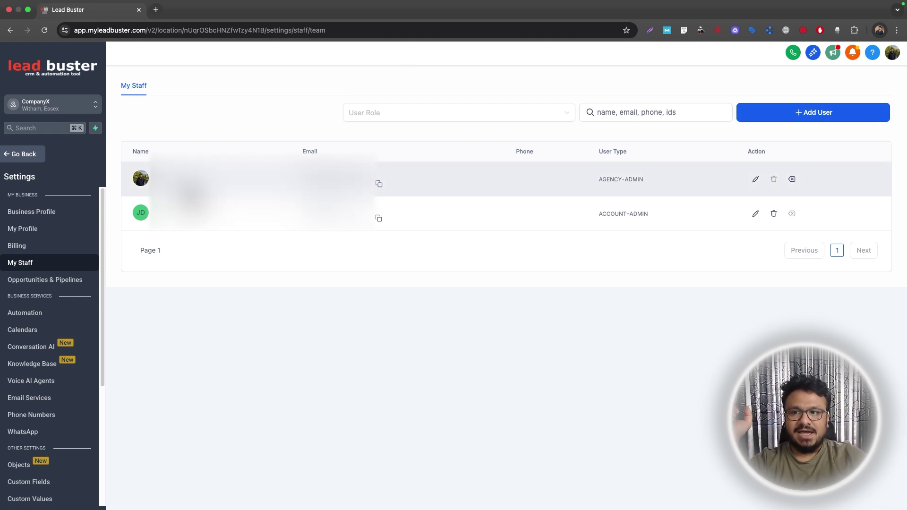
# Step: Switch to the agency view and inspect the roles, permissions and assigned sub-accounts of the agency admin team member linked to [SNAPSHOT] Personal Injury Lawyer
pyautogui.click(46, 105)
pyautogui.click(161, 115)
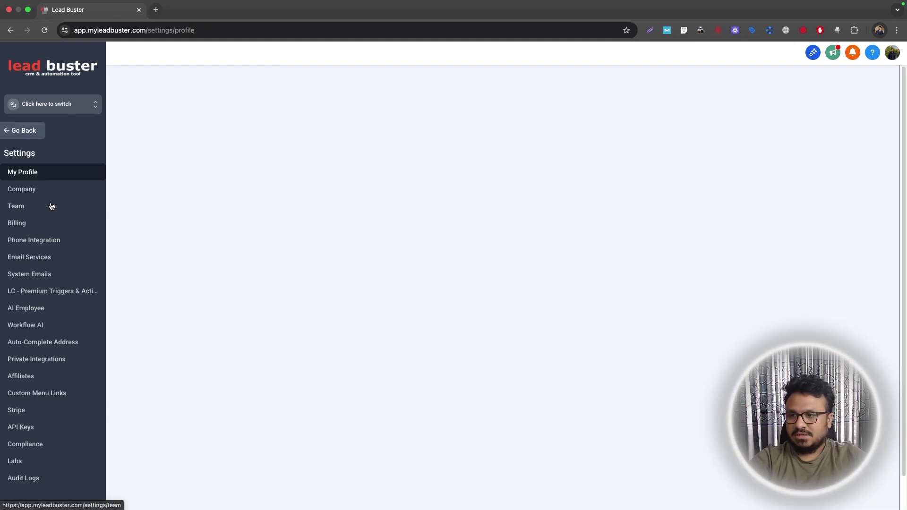
pyautogui.click(50, 206)
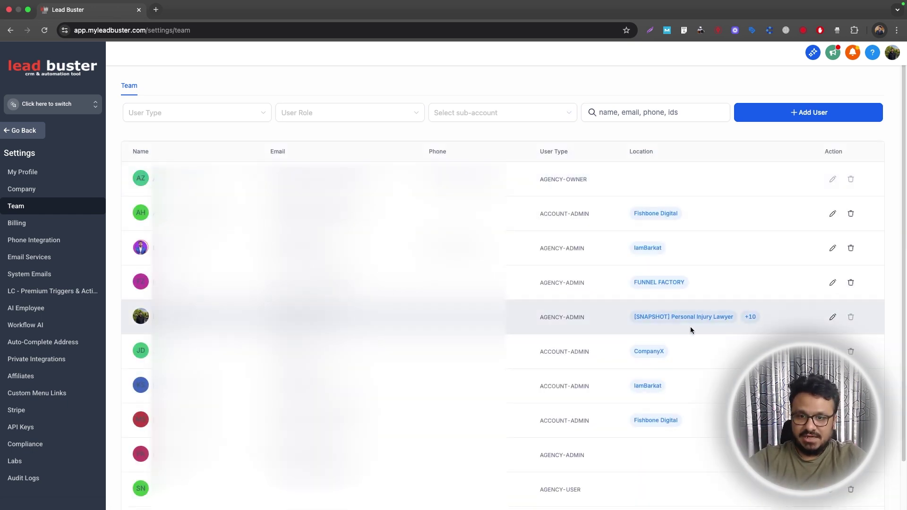
pyautogui.click(833, 317)
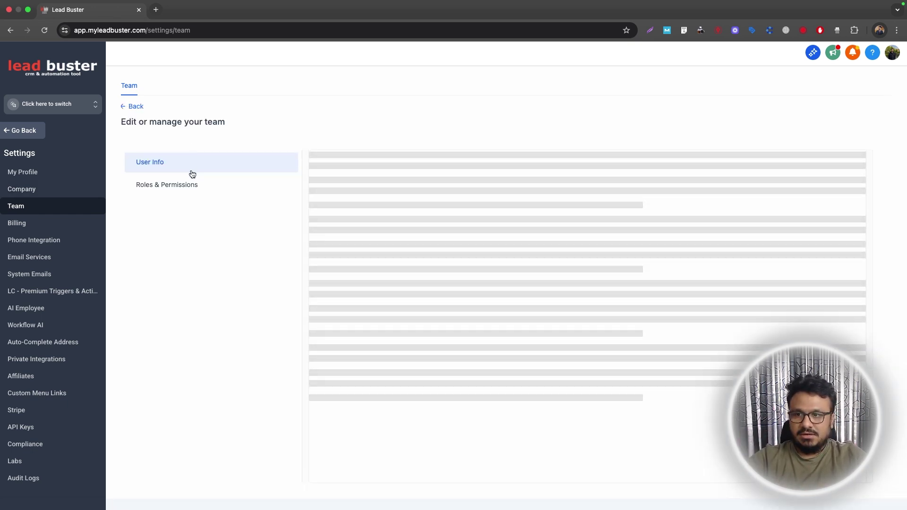
pyautogui.click(201, 186)
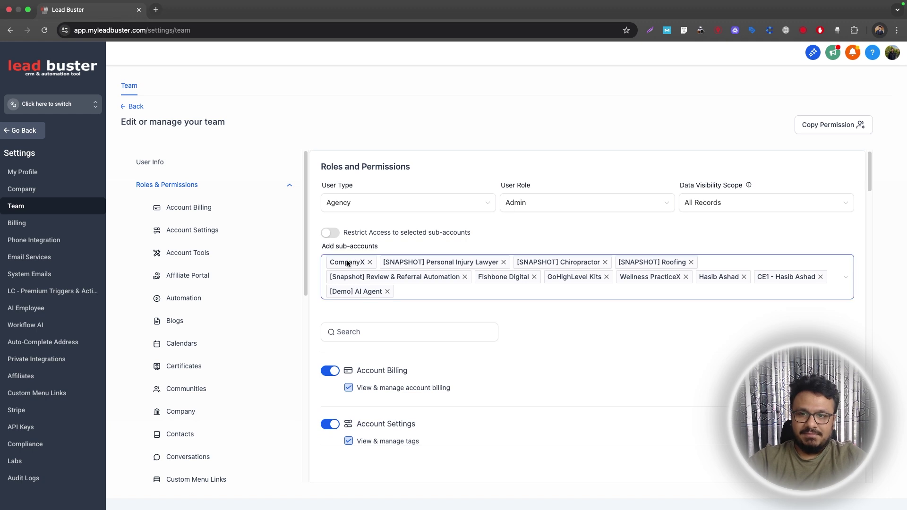
# Step: Switch back to the CompanyX sub-account and view its staff list in the settings
pyautogui.click(59, 112)
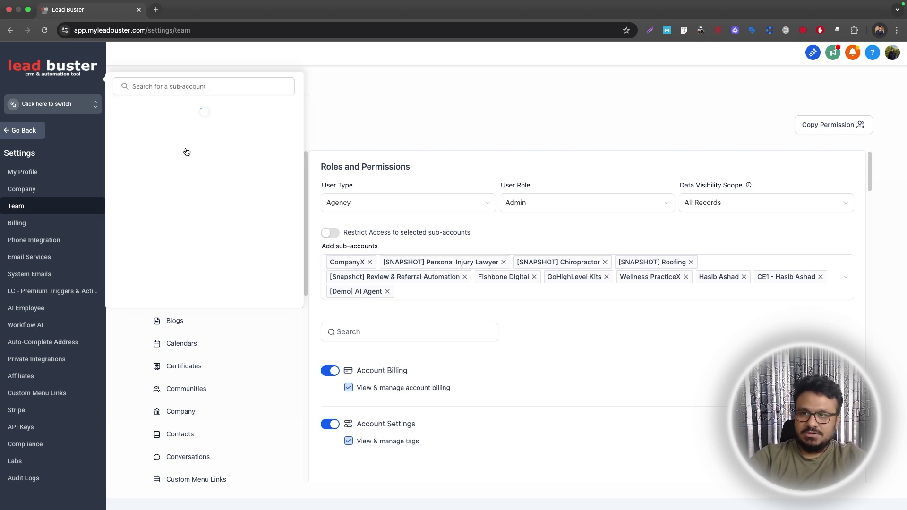
pyautogui.click(257, 159)
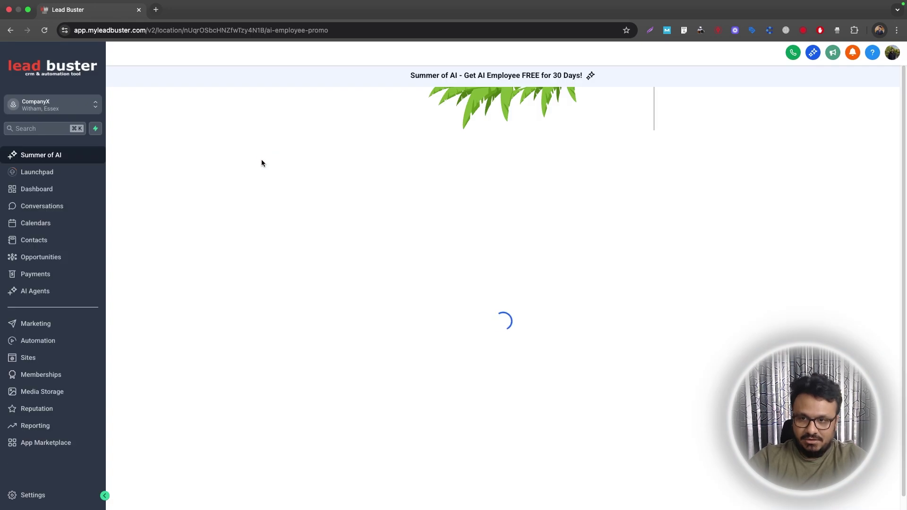
pyautogui.click(74, 502)
pyautogui.click(34, 265)
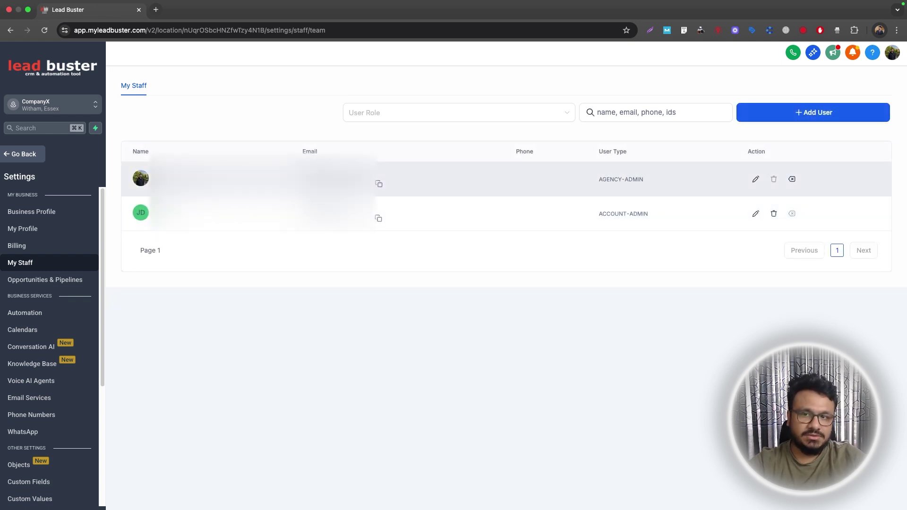
# Step: Examine the connected calendars and video conferencing sections under Calendar Settings in the personal profile
pyautogui.click(53, 234)
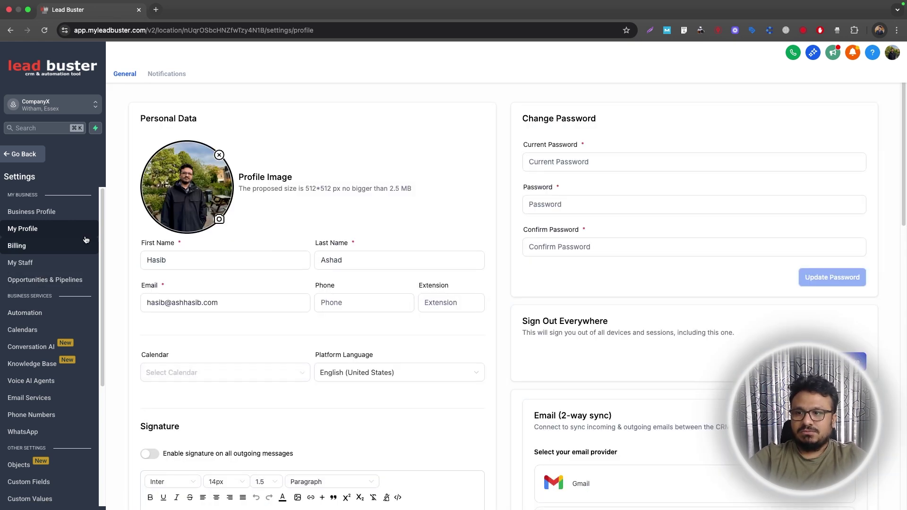
pyautogui.scroll(-5, 361, 303)
pyautogui.scroll(-5, 361, 306)
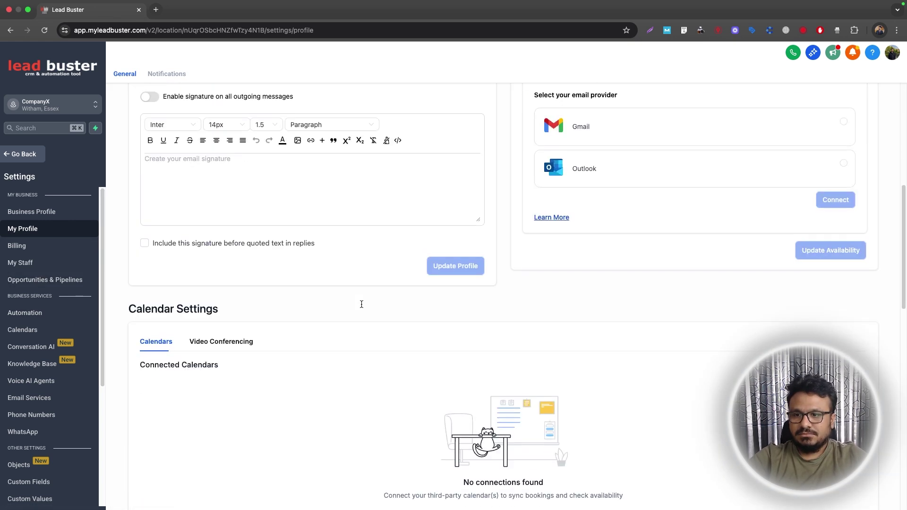
pyautogui.click(201, 240)
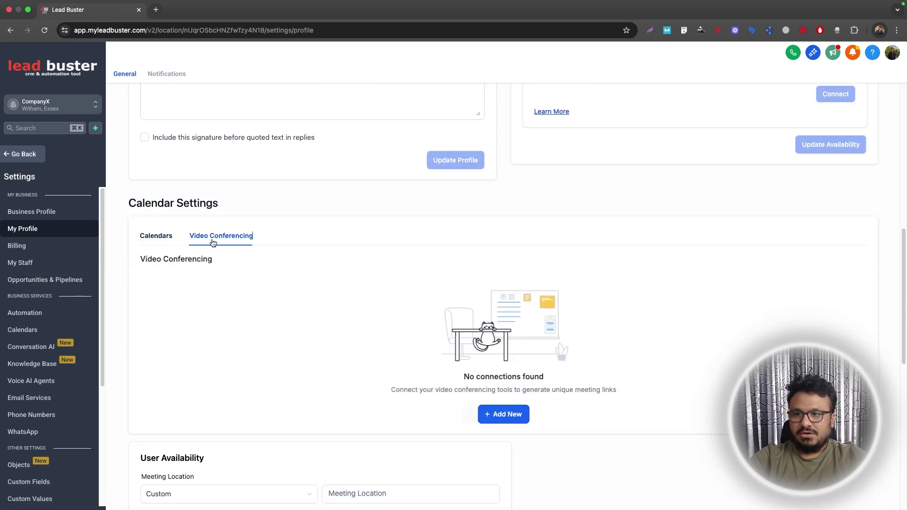
pyautogui.click(166, 242)
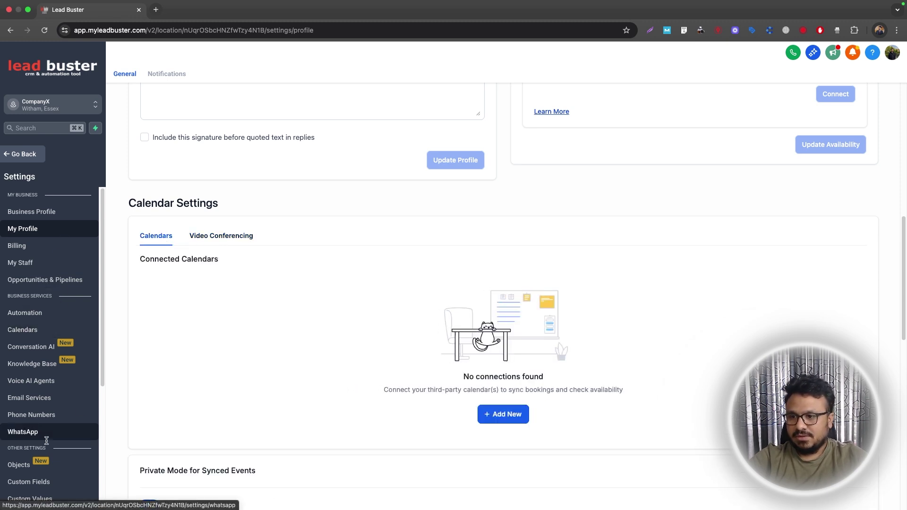
pyautogui.scroll(-3, 45, 444)
pyautogui.scroll(3, 45, 359)
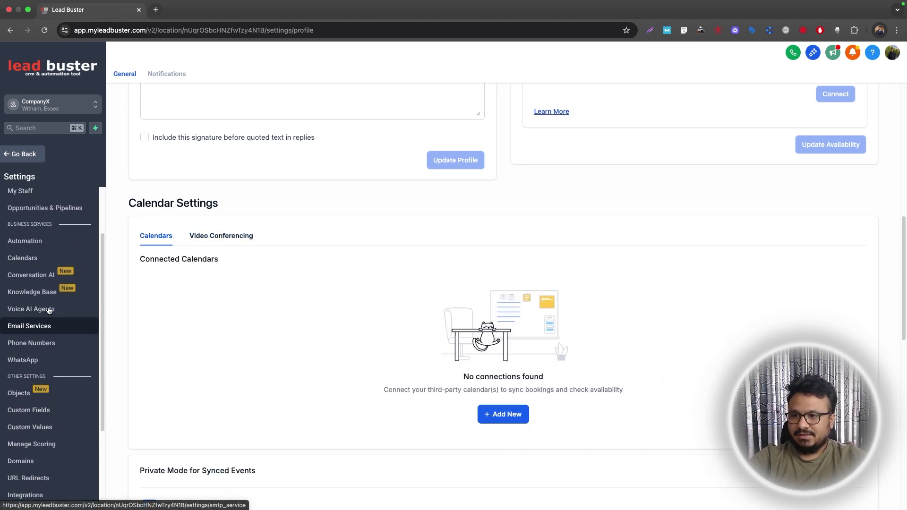
# Step: Set the team member's meeting location to Google Meet in the Book An Appointment With Me calendar, save it and return to the calendar list
pyautogui.click(28, 330)
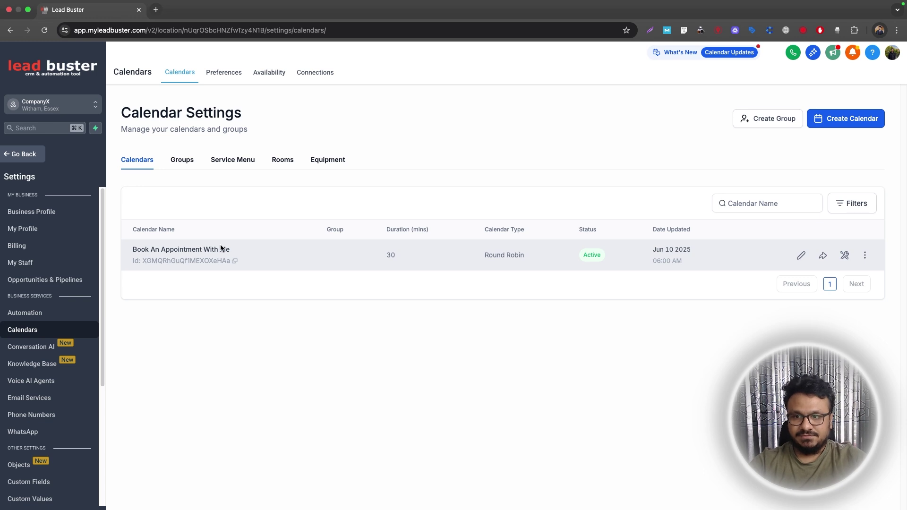
pyautogui.click(799, 255)
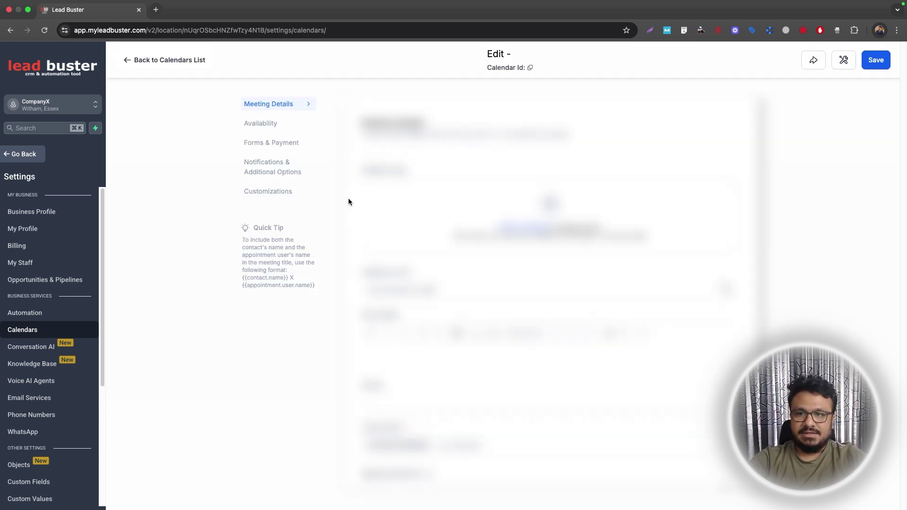
pyautogui.scroll(-6, 517, 264)
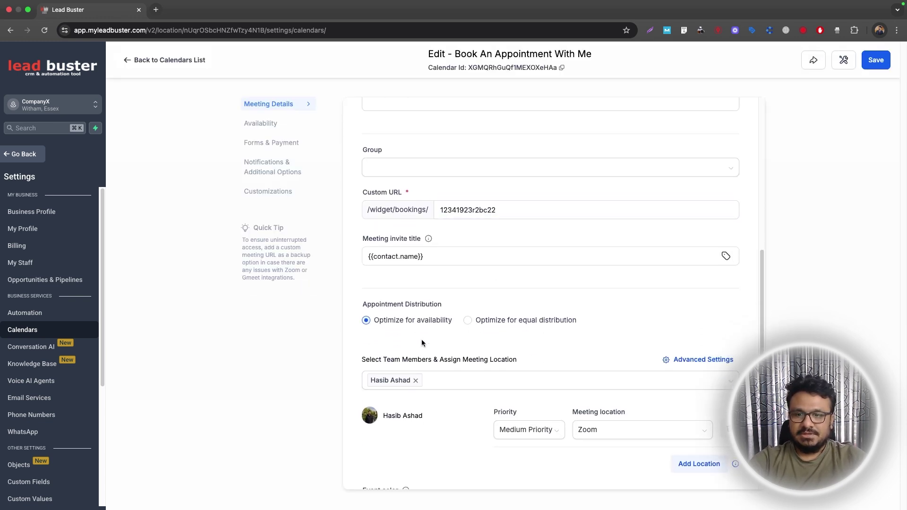
pyautogui.scroll(-2, 422, 343)
pyautogui.click(385, 328)
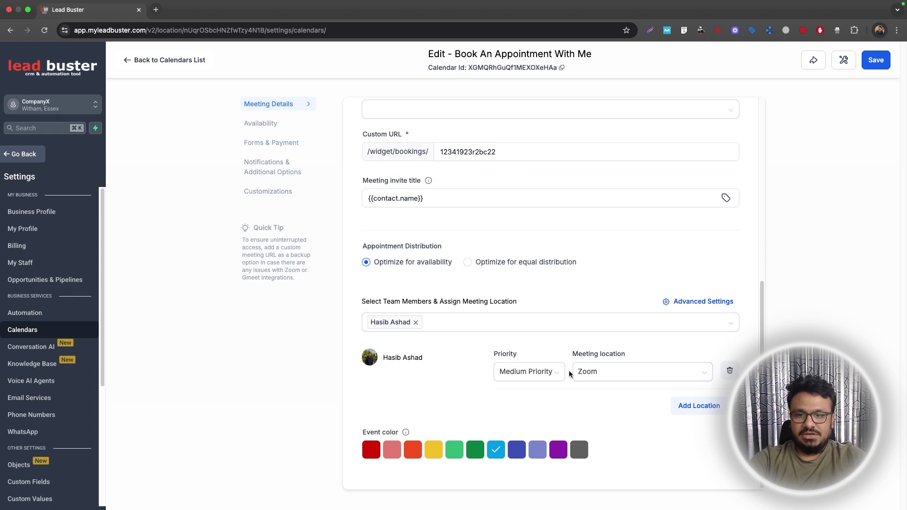
pyautogui.click(584, 378)
pyautogui.click(599, 425)
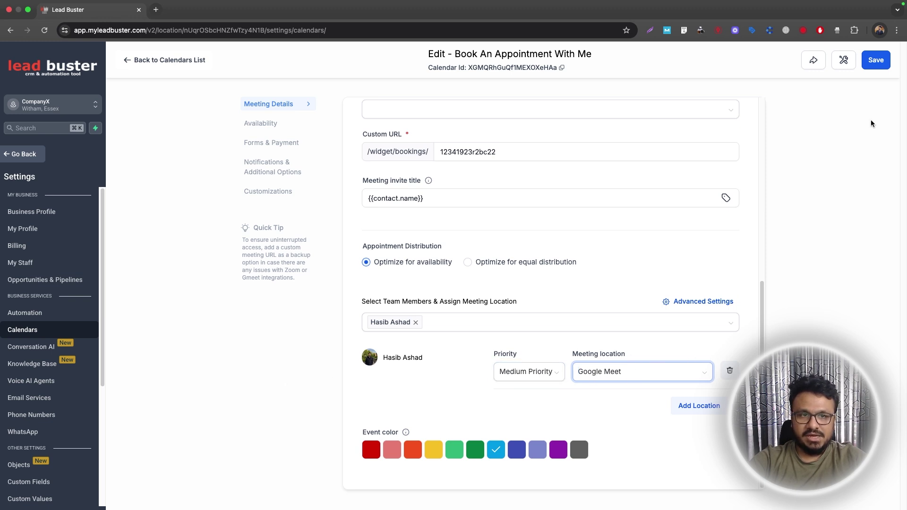
pyautogui.click(875, 67)
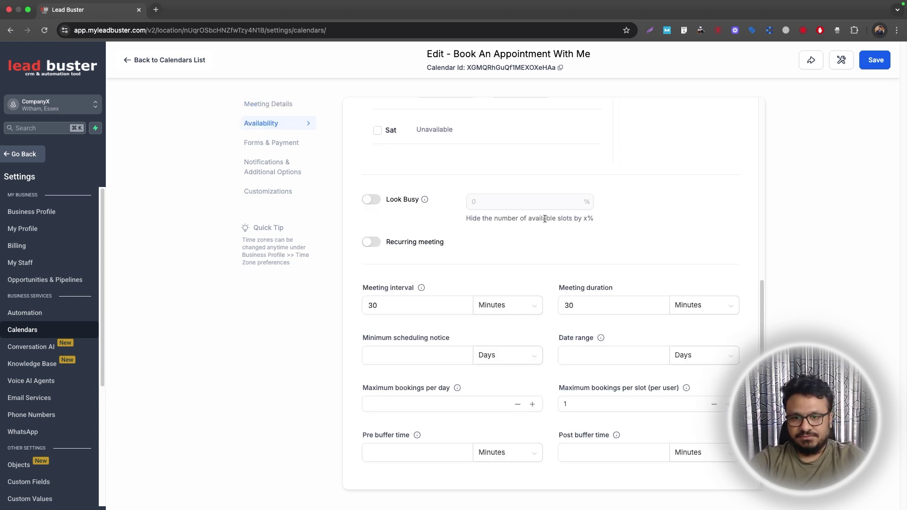
pyautogui.click(137, 65)
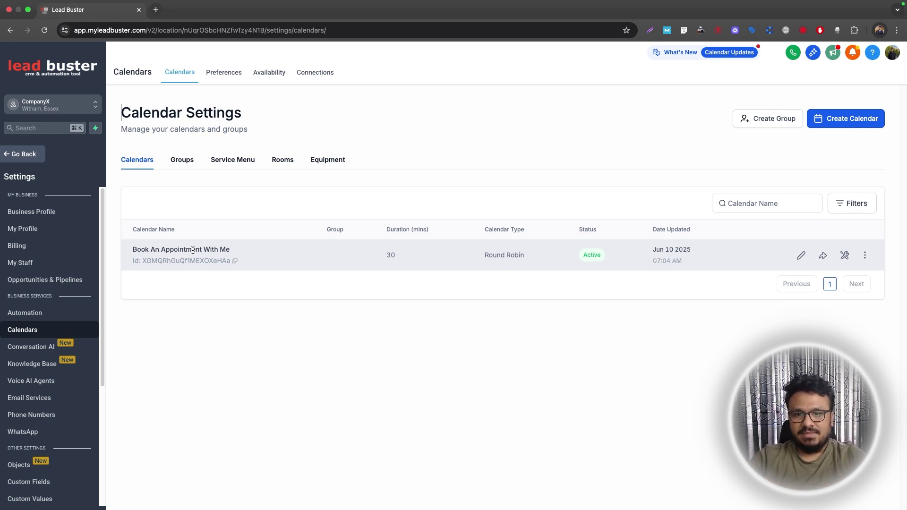
# Step: Connect a Google Calendar to the personal profile by choosing a Google account and authorizing Lead Connector
pyautogui.click(52, 234)
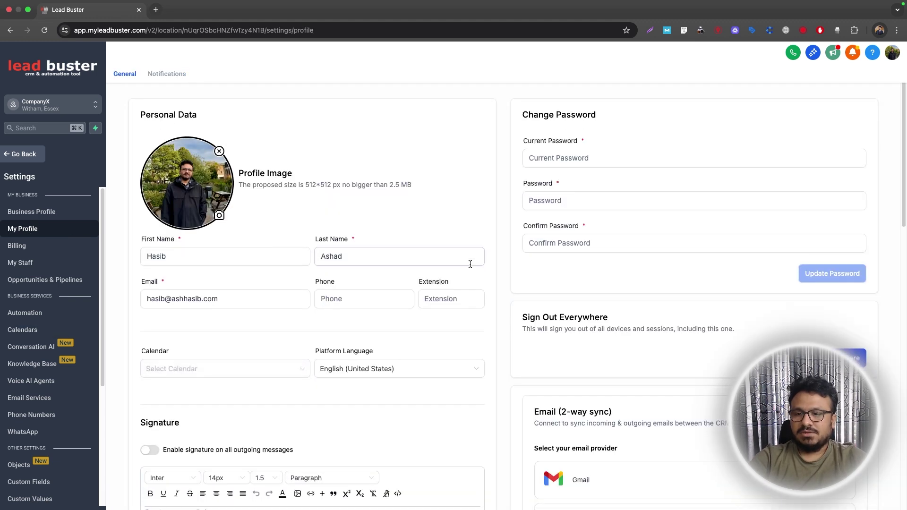
pyautogui.scroll(-10, 397, 307)
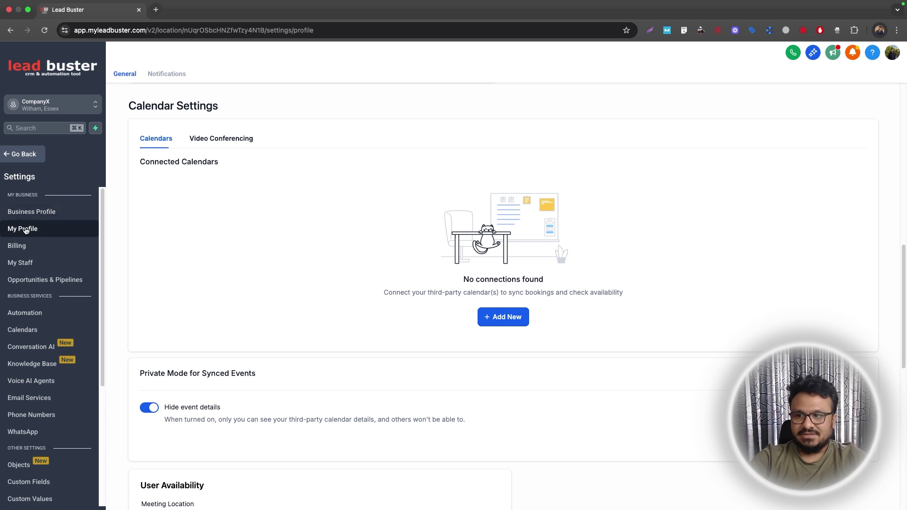
pyautogui.click(502, 320)
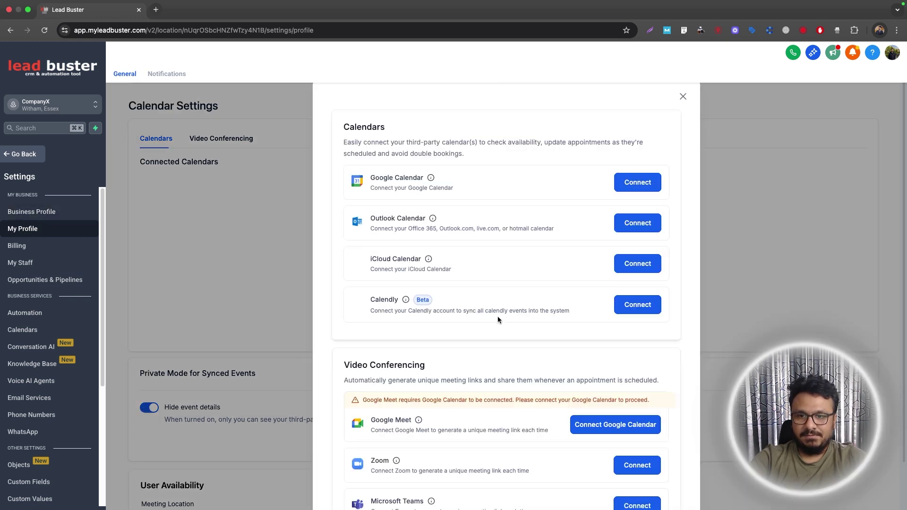
pyautogui.click(631, 190)
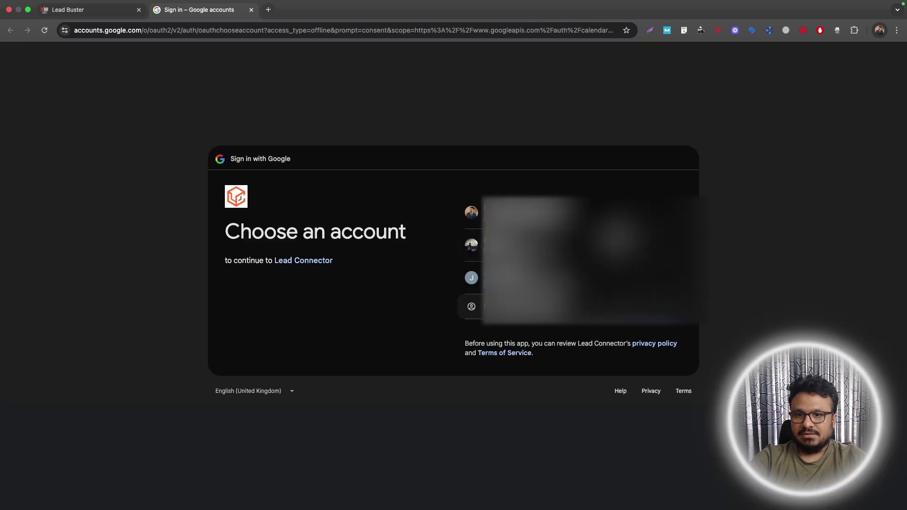
pyautogui.click(590, 214)
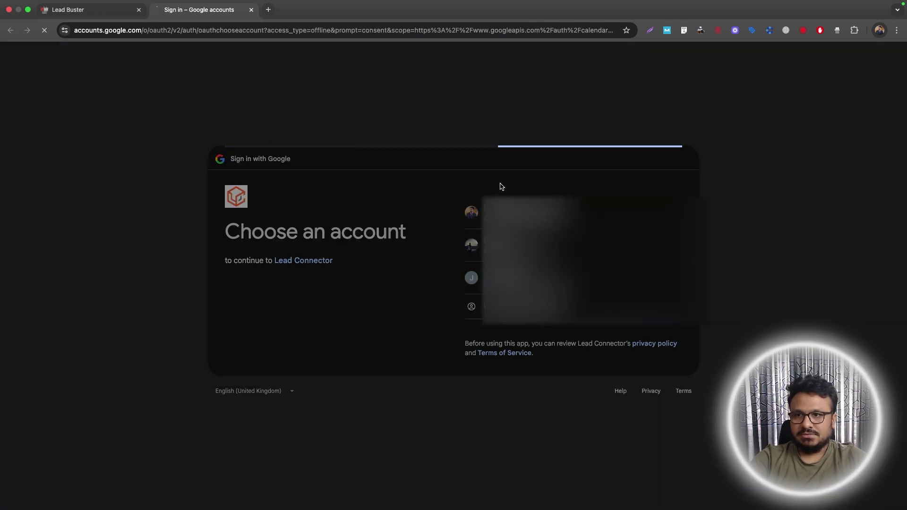
pyautogui.click(609, 341)
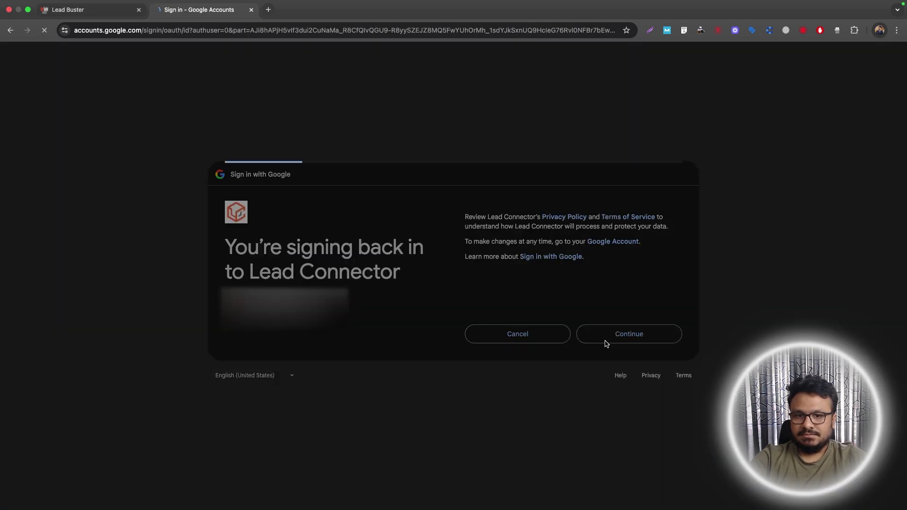
pyautogui.click(637, 354)
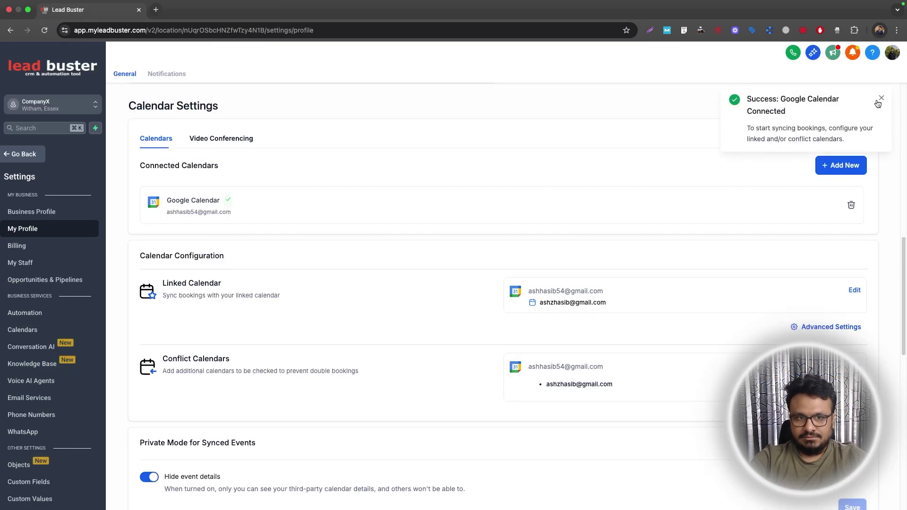
pyautogui.click(880, 99)
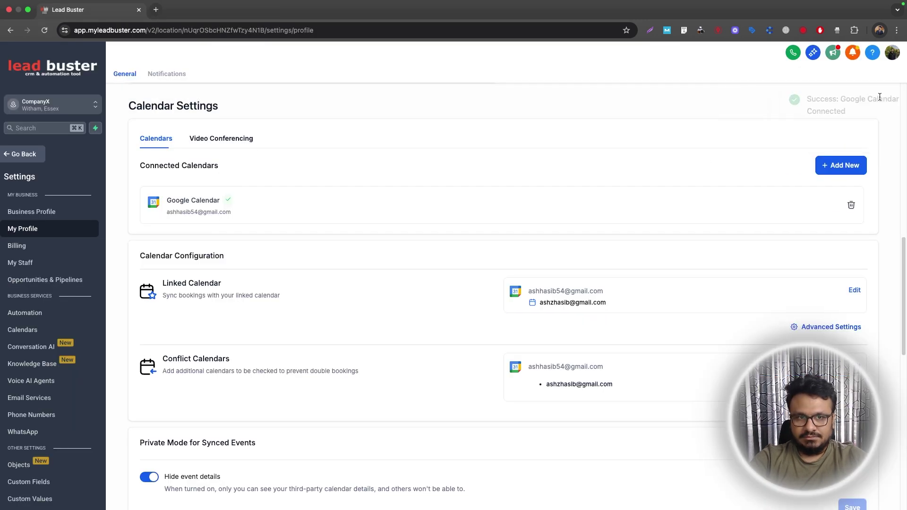
# Step: Review the profile's connected calendar, video conferencing connection and weekly available hours
pyautogui.click(220, 140)
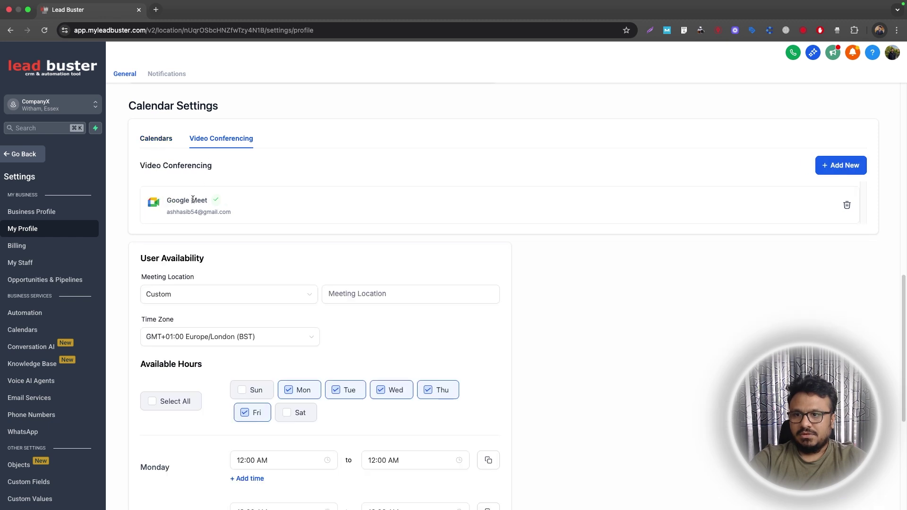
pyautogui.click(156, 138)
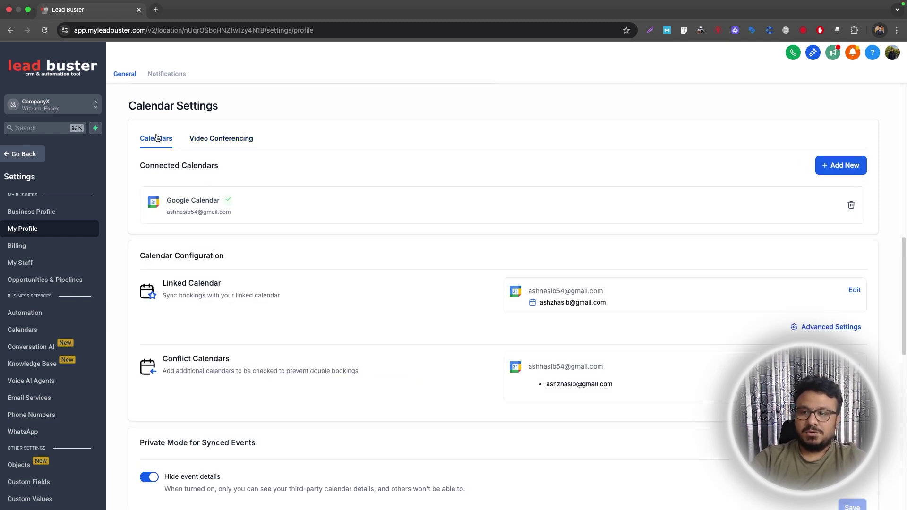
pyautogui.click(205, 146)
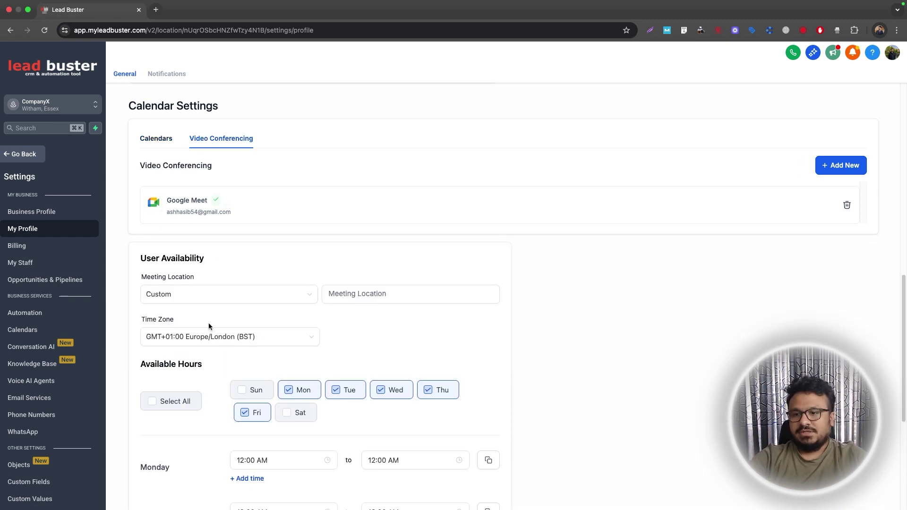
pyautogui.scroll(-5, 283, 279)
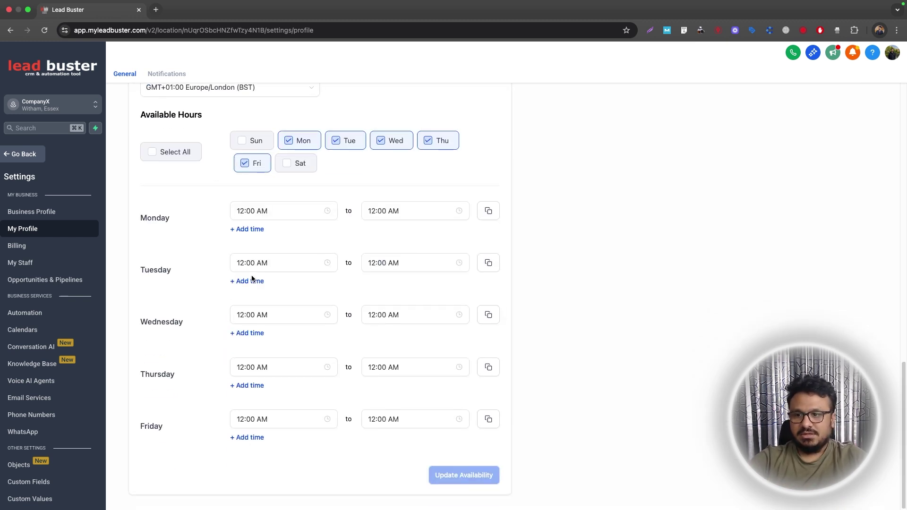
pyautogui.scroll(5, 298, 281)
pyautogui.scroll(-2, 290, 401)
pyautogui.scroll(-3, 307, 355)
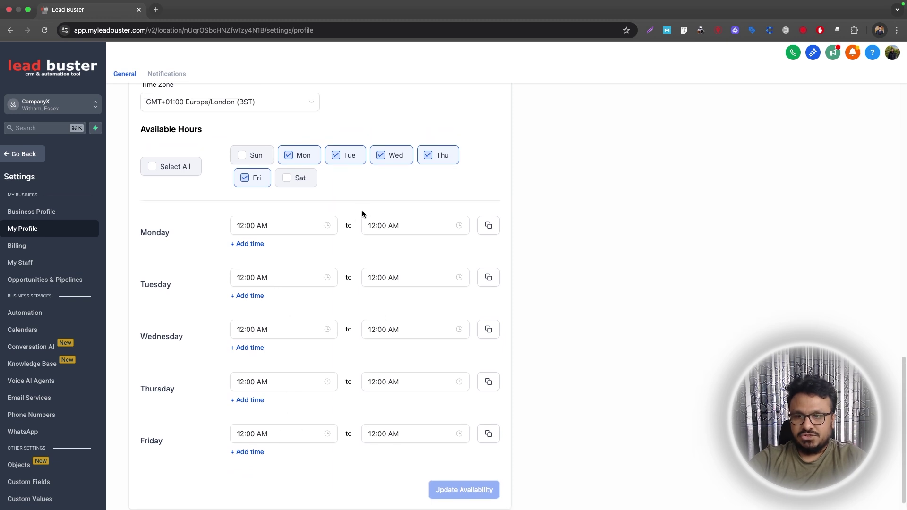
# Step: Check the Monday available hours and the meeting location options in the profile's User Availability section
pyautogui.click(283, 225)
pyautogui.click(433, 225)
pyautogui.scroll(1, 480, 189)
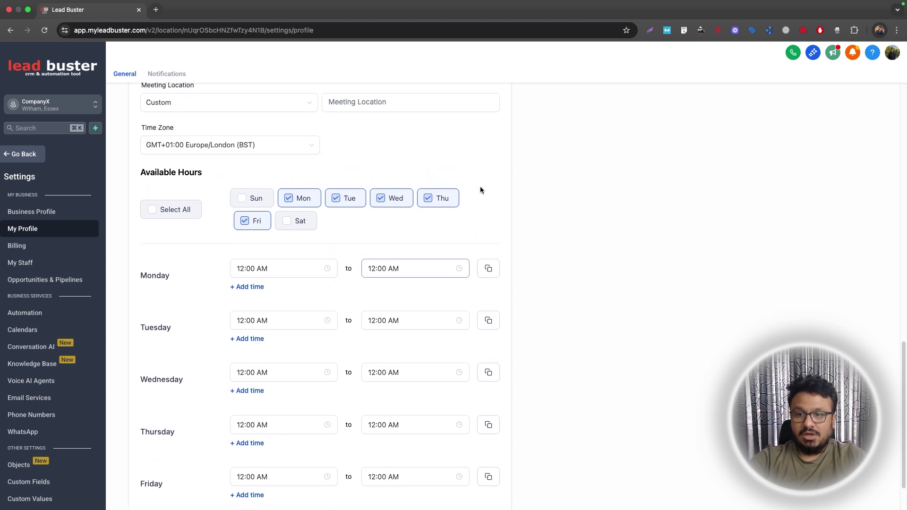
pyautogui.click(249, 105)
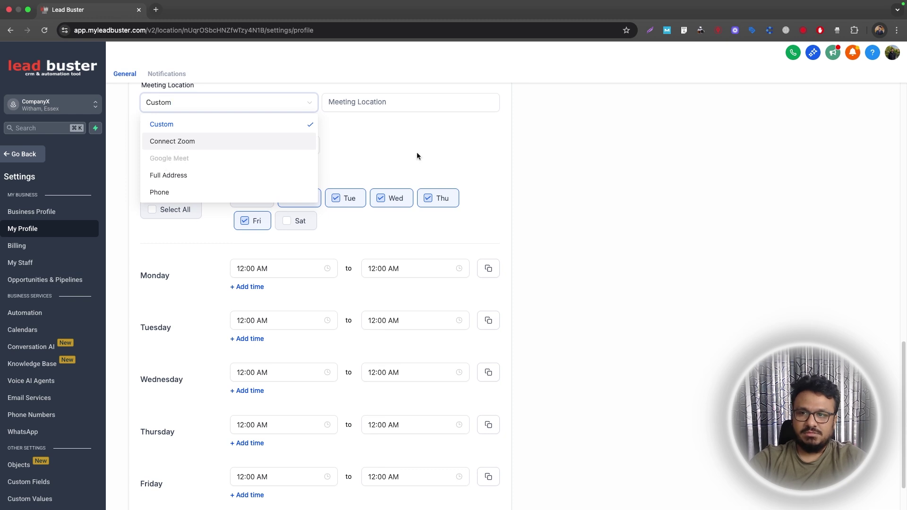
pyautogui.click(555, 185)
pyautogui.scroll(2, 282, 248)
pyautogui.scroll(15, 282, 248)
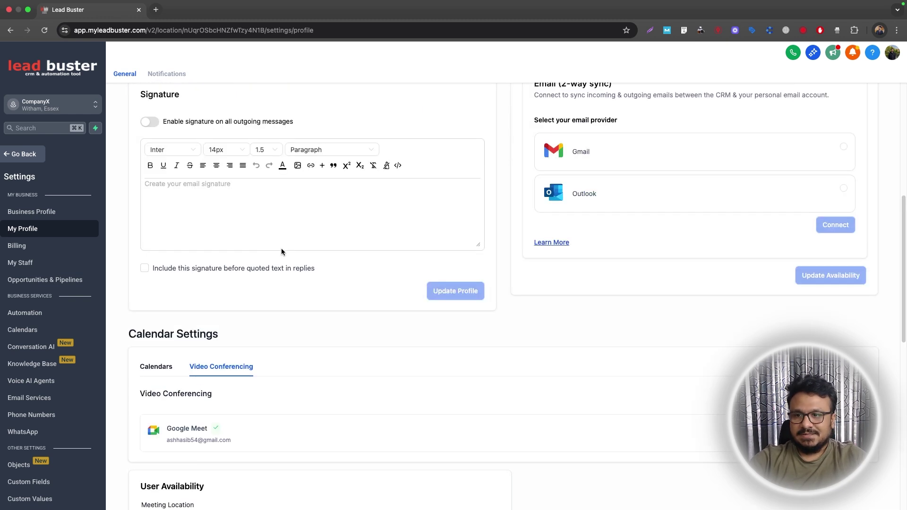
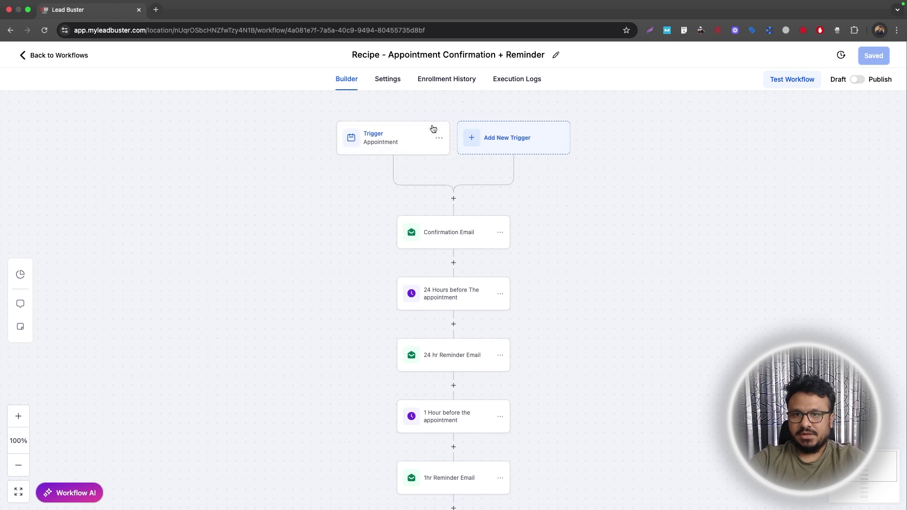
# Step: Open the Appointment trigger's settings in the Appointment Confirmation + Reminder workflow and look through the workflow's actions
pyautogui.click(411, 141)
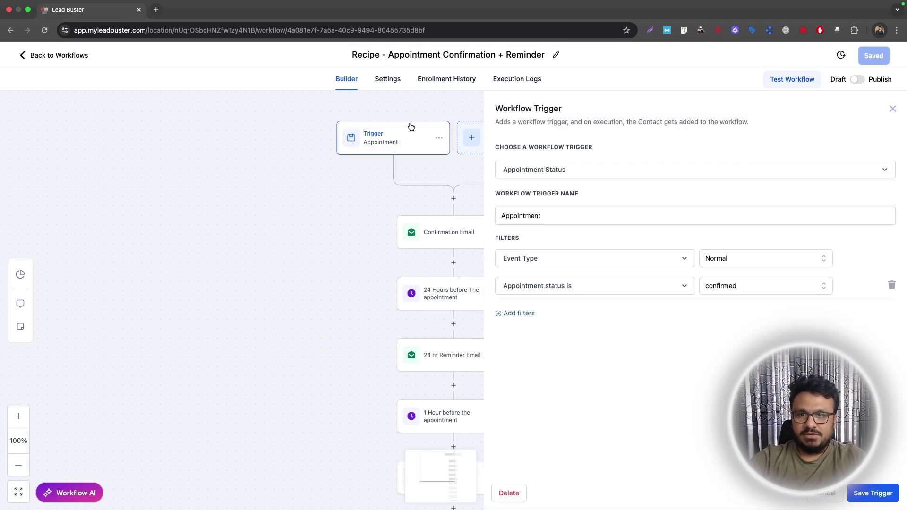
pyautogui.scroll(-10, 439, 369)
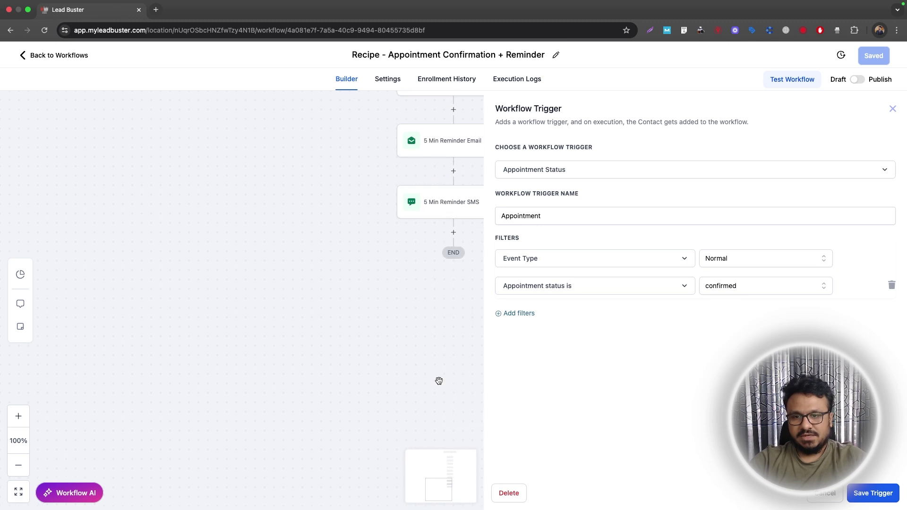
pyautogui.scroll(10, 439, 380)
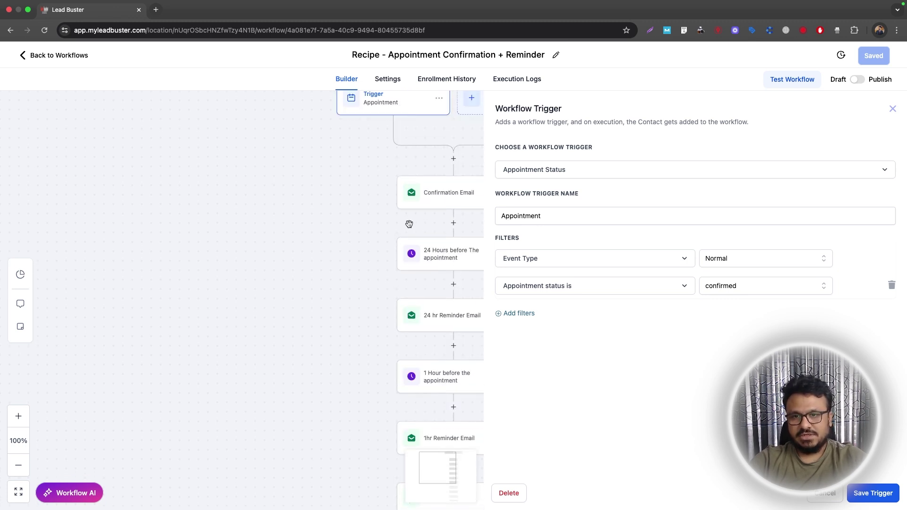
pyautogui.click(529, 315)
pyautogui.click(529, 316)
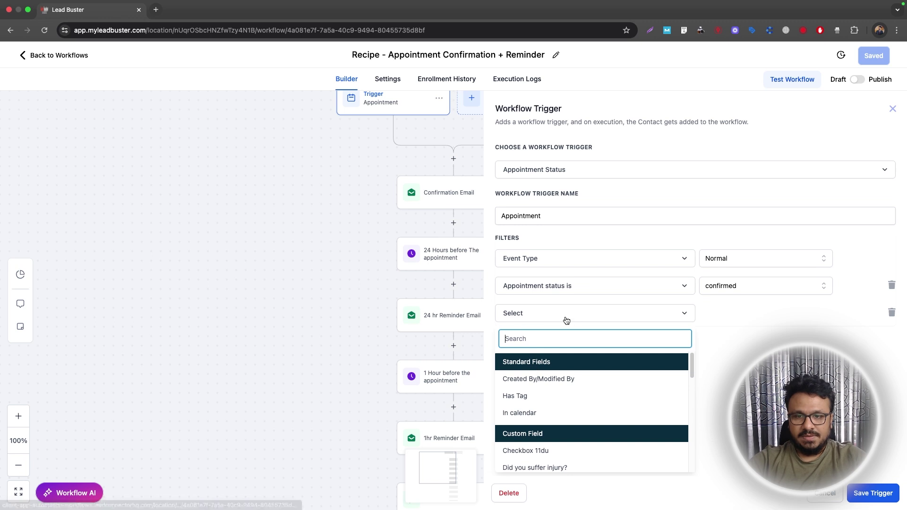
pyautogui.click(891, 313)
pyautogui.click(892, 312)
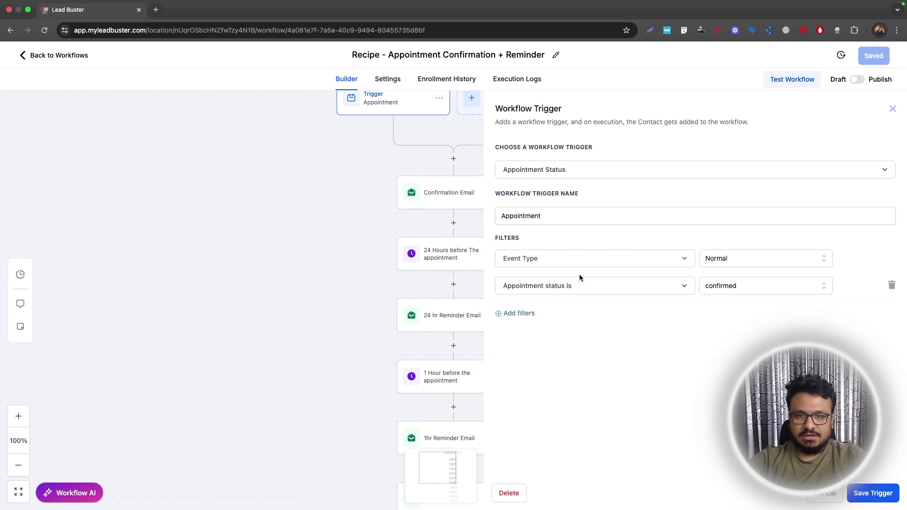
# Step: Add an In calendar filter for the Book An Appointment With Me calendar to the Appointment trigger and save the trigger
pyautogui.click(537, 314)
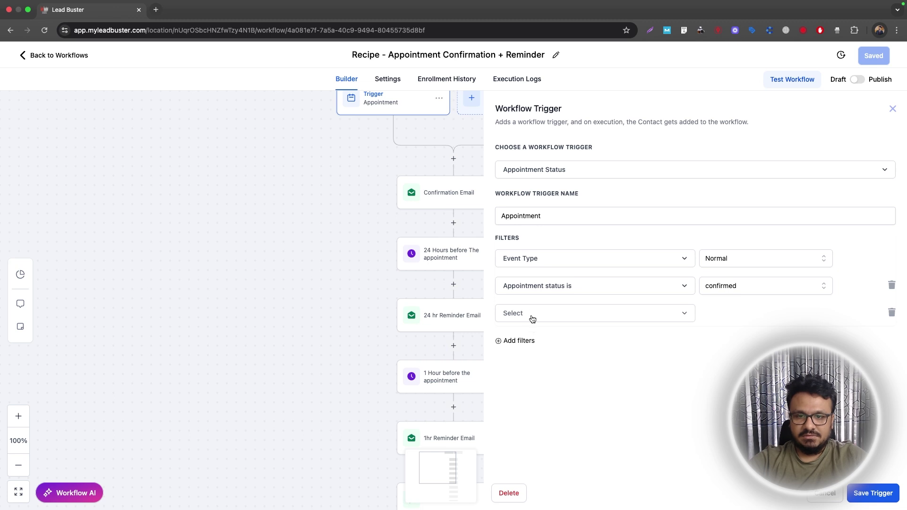
pyautogui.click(531, 316)
pyautogui.click(524, 413)
pyautogui.click(748, 311)
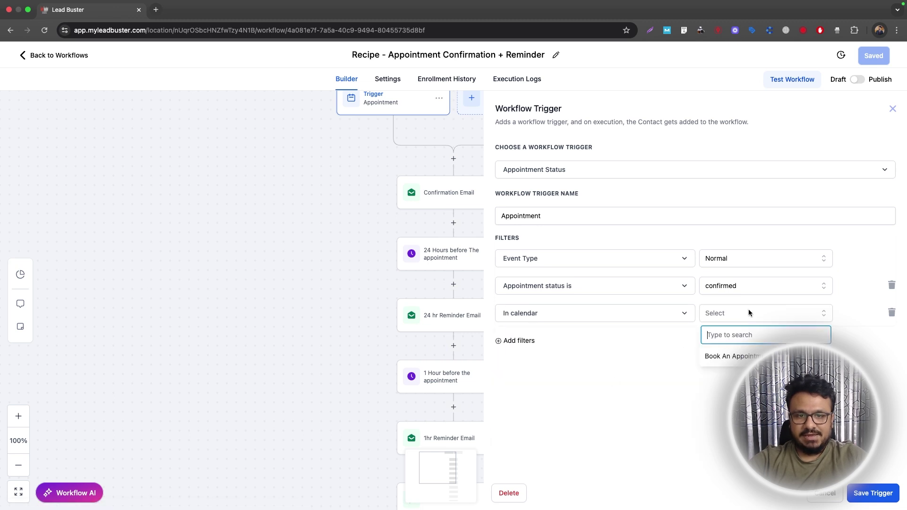
pyautogui.click(736, 357)
pyautogui.click(866, 495)
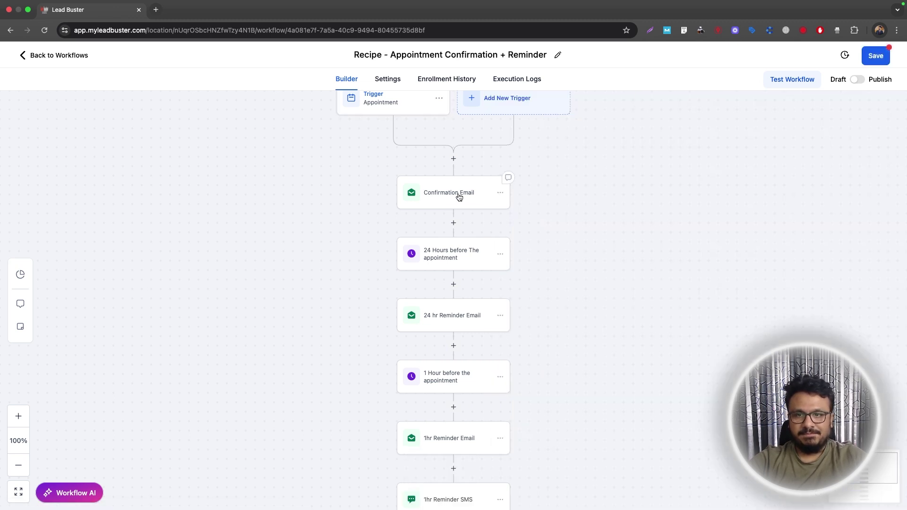
# Step: Delete the placeholder Zoom link from the Confirmation Email message, leaving an empty line above the location name signature
pyautogui.click(452, 201)
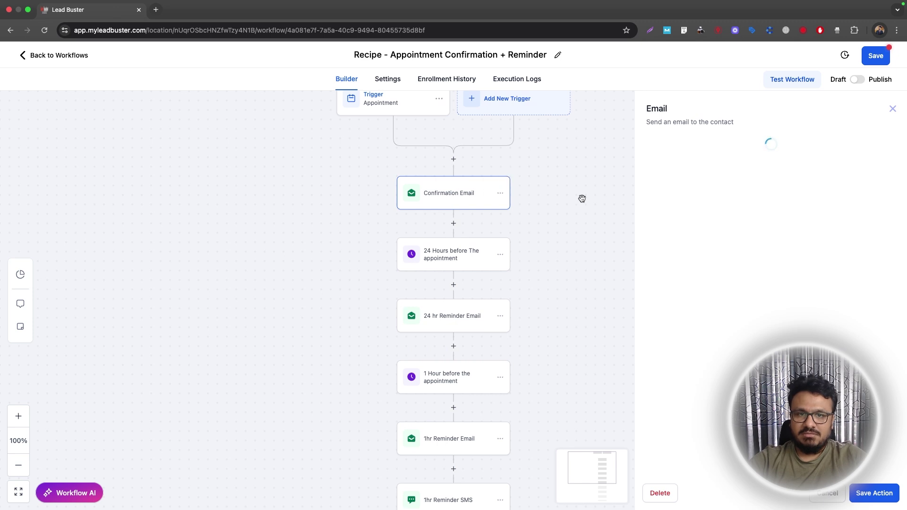
pyautogui.click(703, 226)
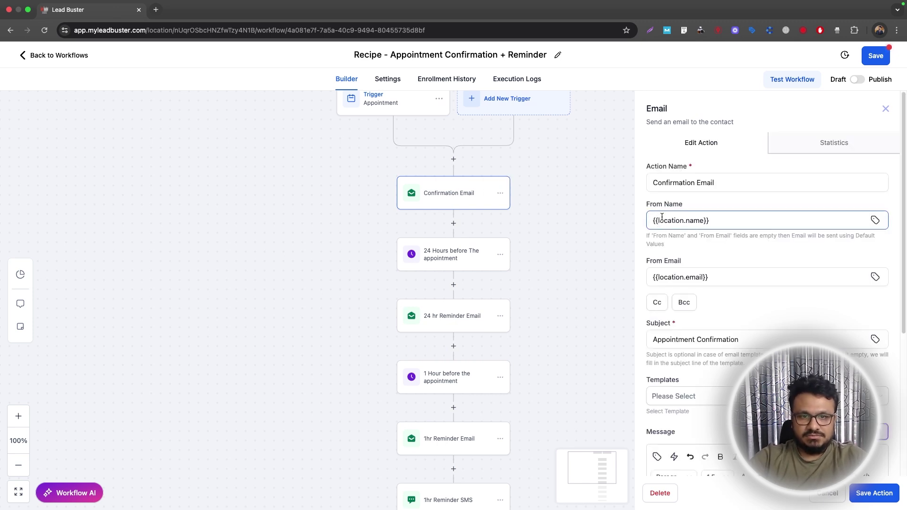
pyautogui.scroll(-5, 760, 284)
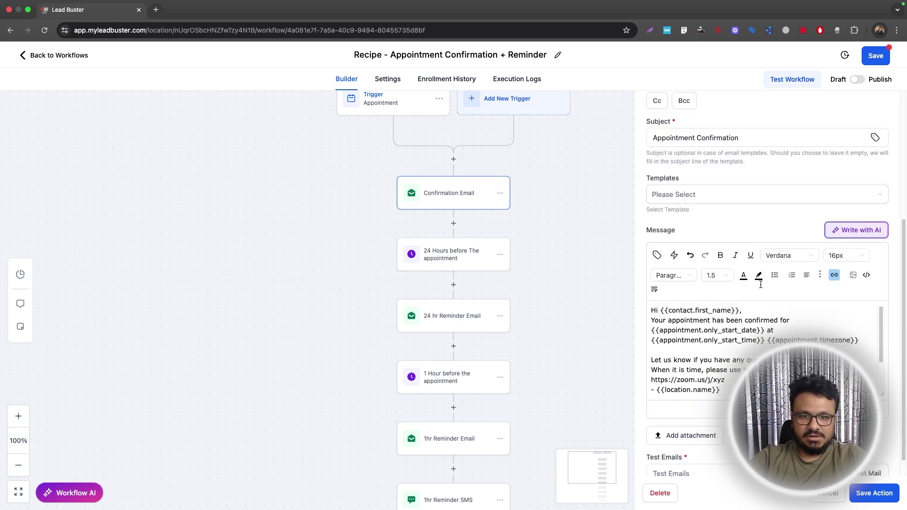
pyautogui.scroll(-1, 672, 340)
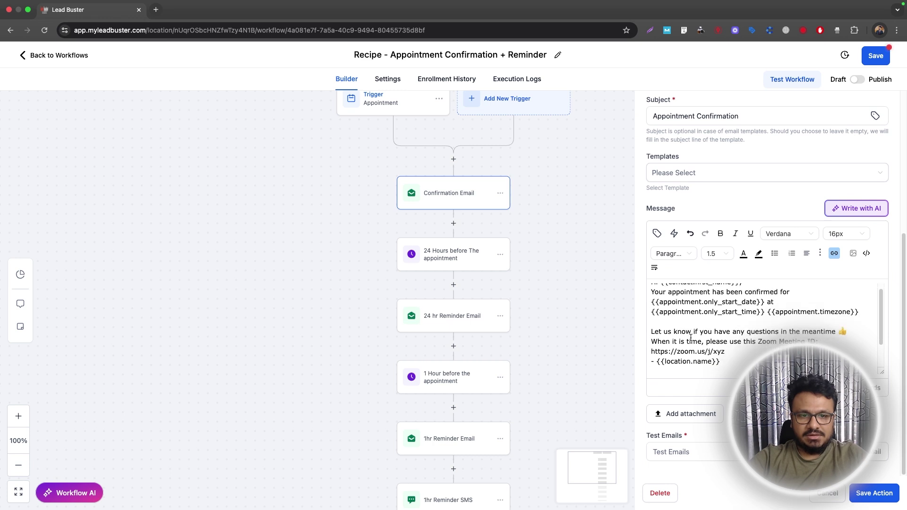
pyautogui.moveTo(725, 343); pyautogui.dragTo(651, 342)
pyautogui.press('BackSpace')
pyautogui.press('BackSpace')
pyautogui.press('Return')
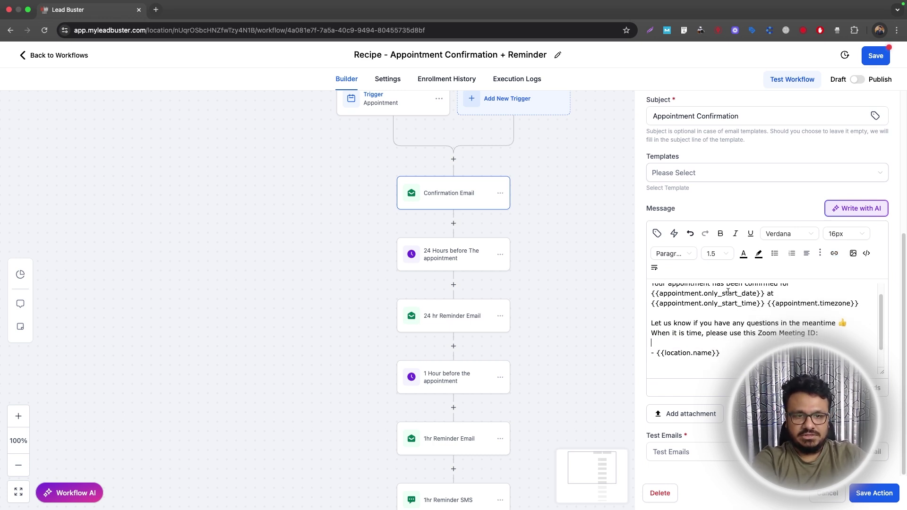
# Step: Insert the appointment's meeting location custom value on the empty line of the confirmation message
pyautogui.click(657, 233)
pyautogui.click(630, 316)
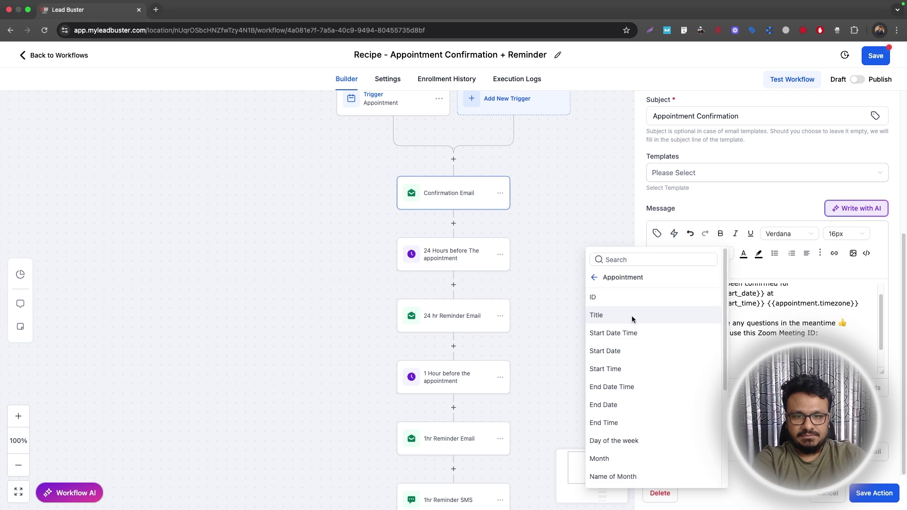
pyautogui.scroll(-5, 638, 411)
pyautogui.click(630, 396)
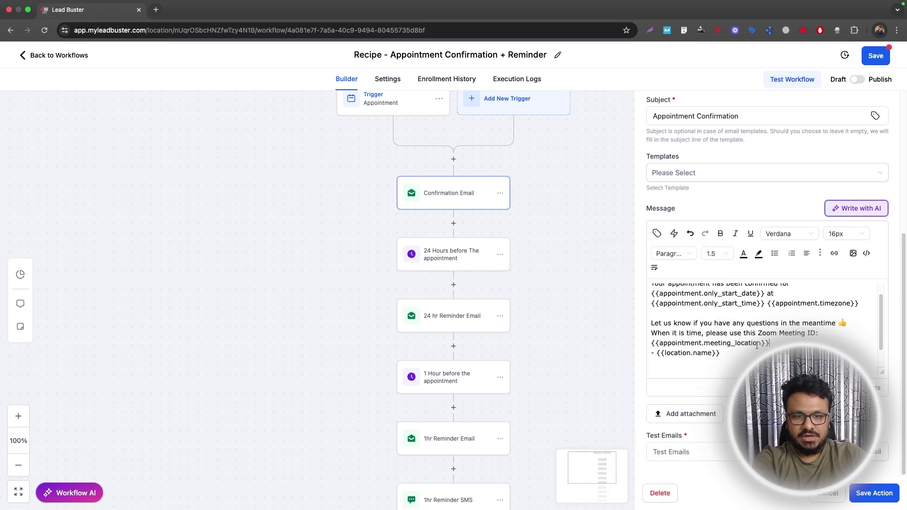
# Step: Remove the word Zoom from the Meeting ID sentence, copy that sentence with the meeting location value, and save the Confirmation Email
pyautogui.doubleClick(772, 333)
pyautogui.press('BackSpace')
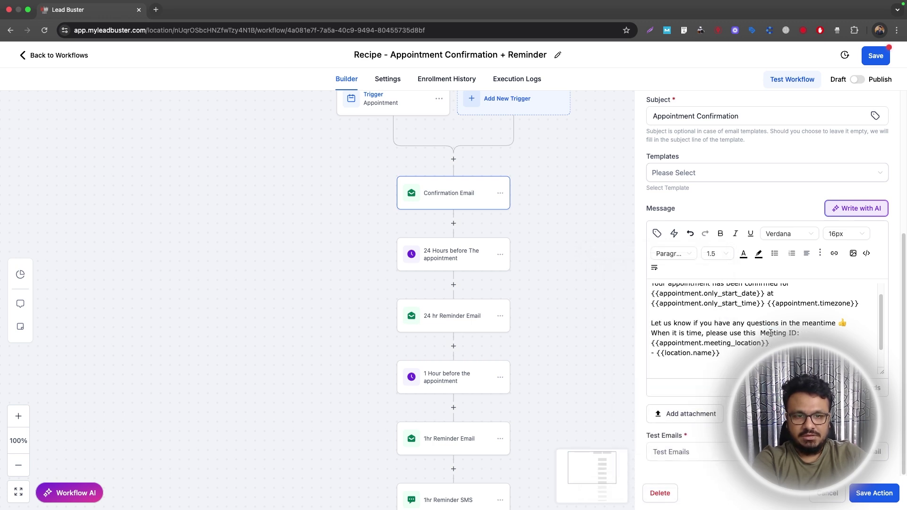
pyautogui.press('BackSpace')
pyautogui.moveTo(772, 341); pyautogui.dragTo(654, 334)
pyautogui.hotkey('ctrl', 'c')
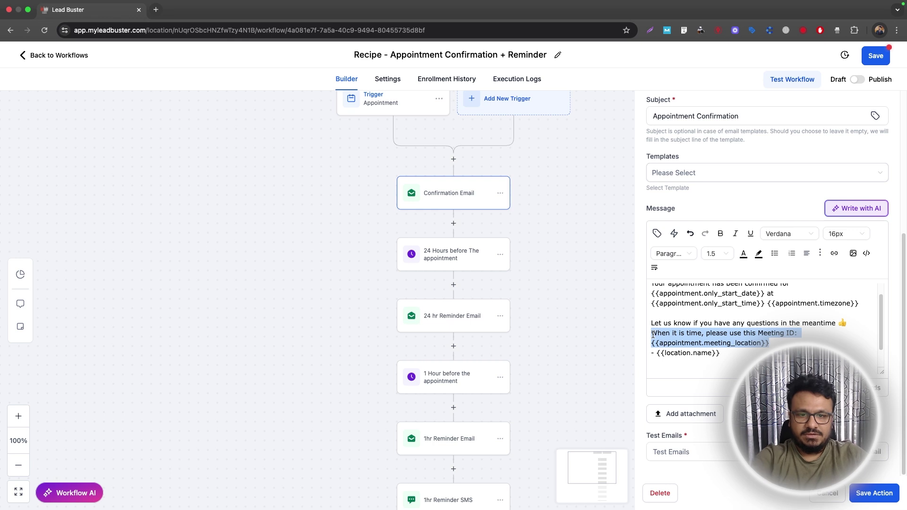
pyautogui.click(877, 493)
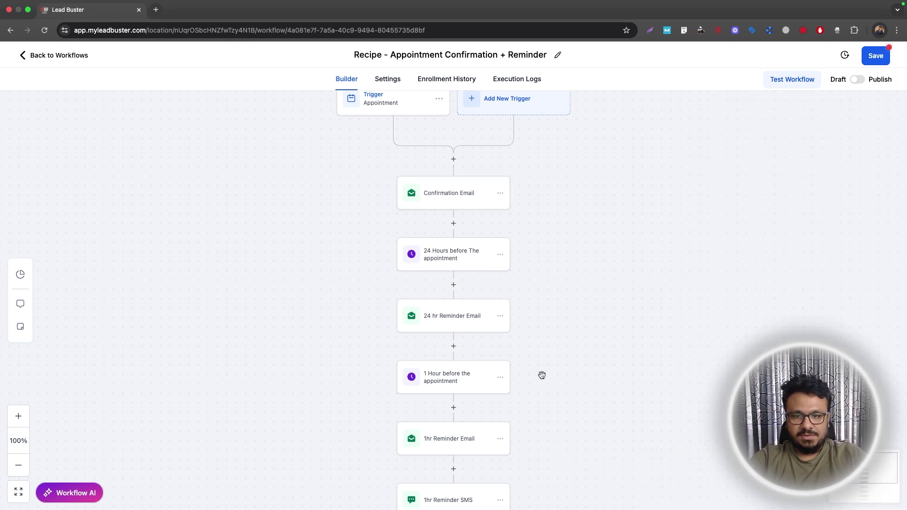
# Step: Replace the Zoom sentence and link in the 24 hr Reminder Email with the copied meeting location text and save the action
pyautogui.click(456, 314)
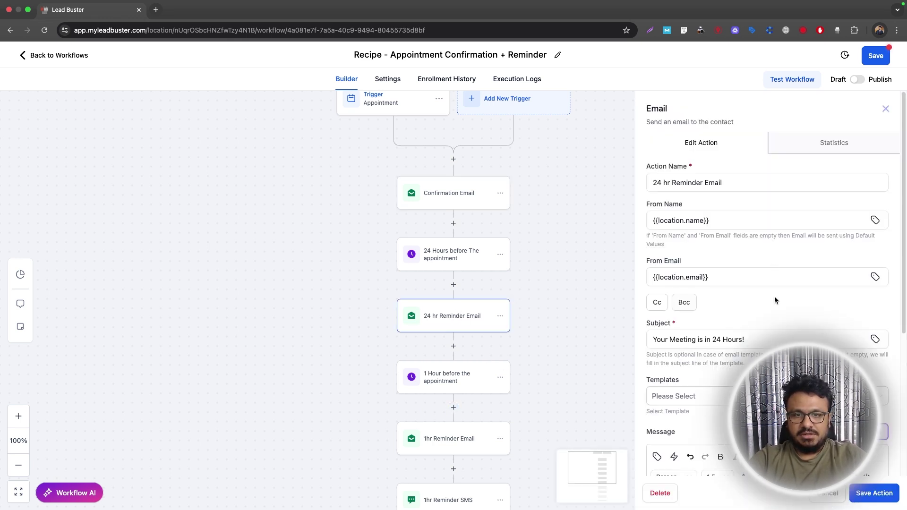
pyautogui.scroll(-5, 775, 296)
pyautogui.moveTo(727, 319); pyautogui.dragTo(638, 312)
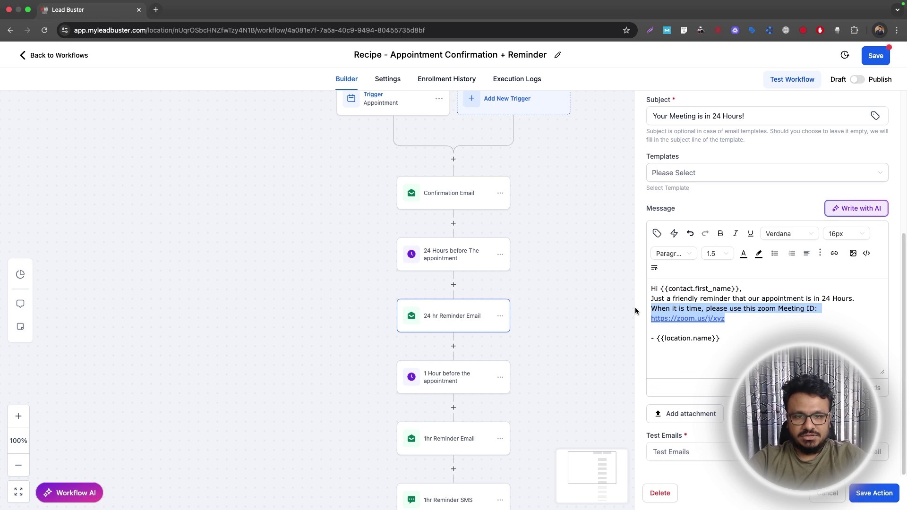
pyautogui.press('BackSpace')
pyautogui.hotkey('ctrl', 'v')
pyautogui.click(867, 496)
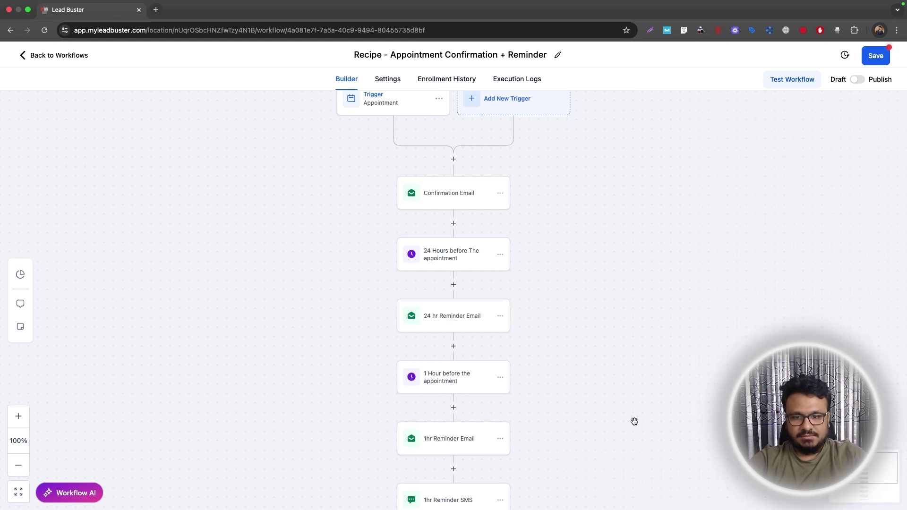
# Step: Replace the Zoom Meeting ID line in the 1hr Reminder Email with the copied meeting location text and save the action
pyautogui.click(446, 444)
pyautogui.scroll(-3, 710, 375)
pyautogui.scroll(-2, 774, 330)
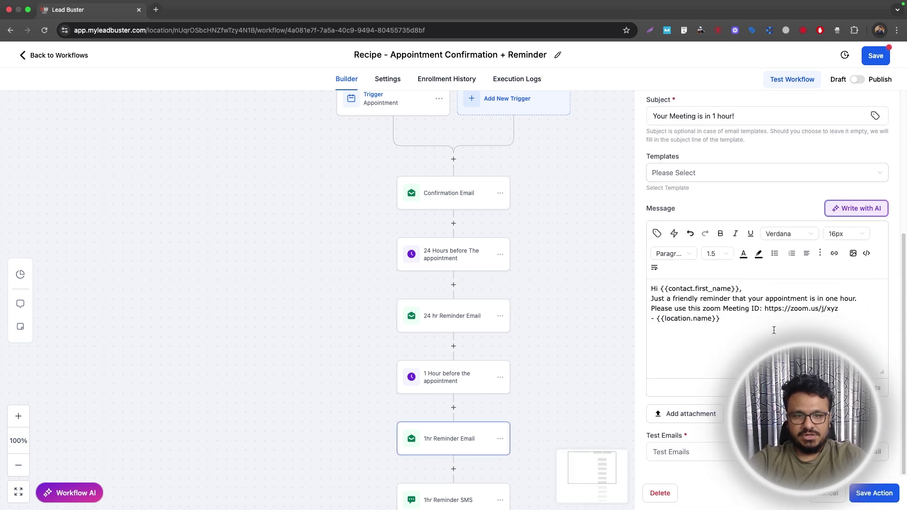
pyautogui.moveTo(846, 308); pyautogui.dragTo(651, 308)
pyautogui.press('Return')
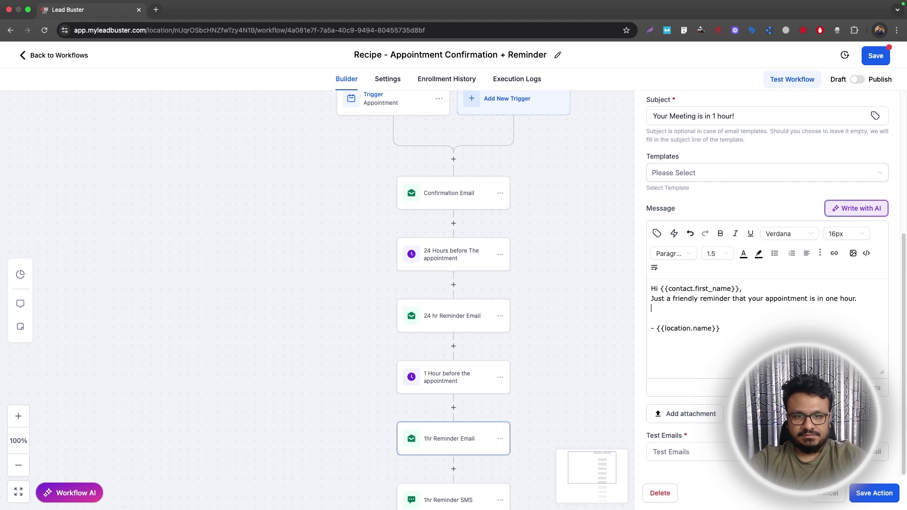
pyautogui.press('super+v')
pyautogui.click(865, 493)
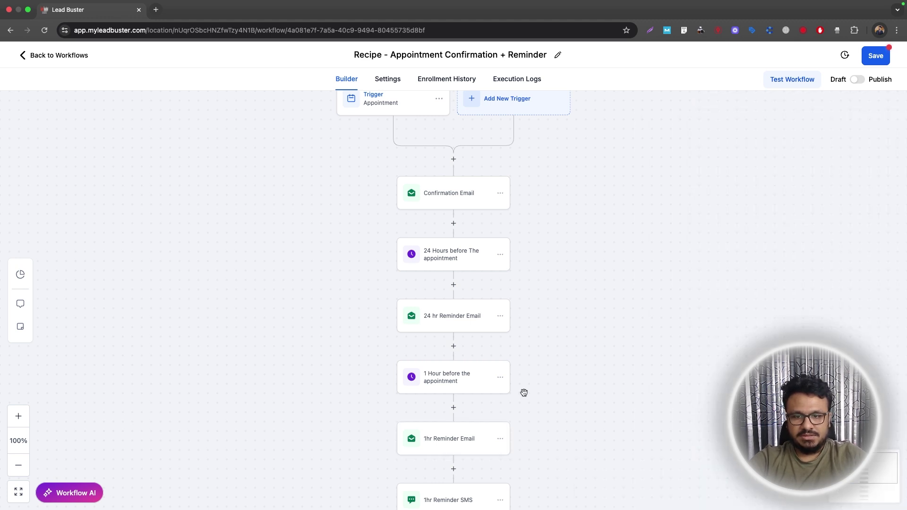
# Step: Review the 1hr Reminder SMS message and save the action without editing it
pyautogui.scroll(-3, 522, 393)
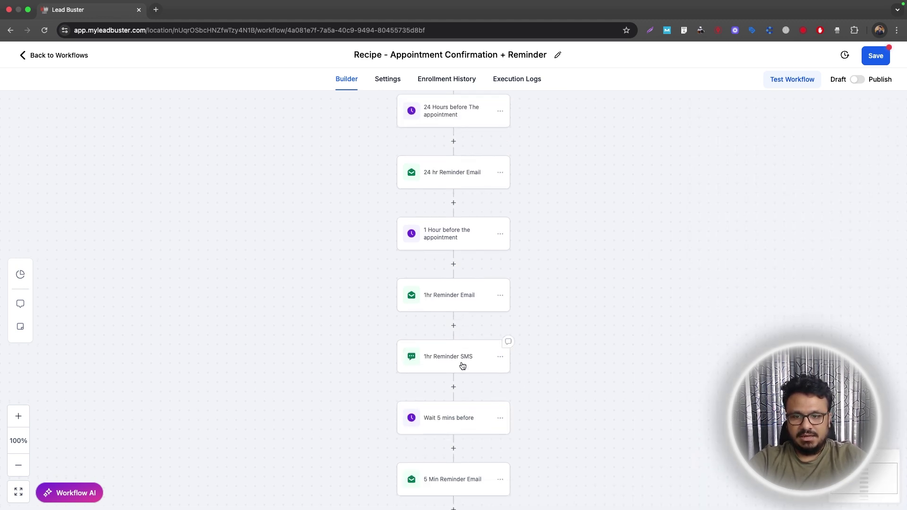
pyautogui.click(456, 348)
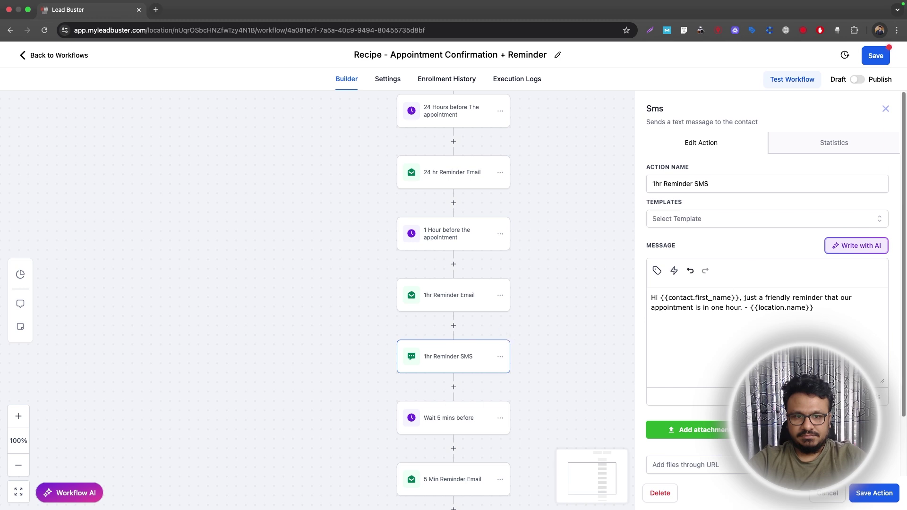
pyautogui.click(874, 494)
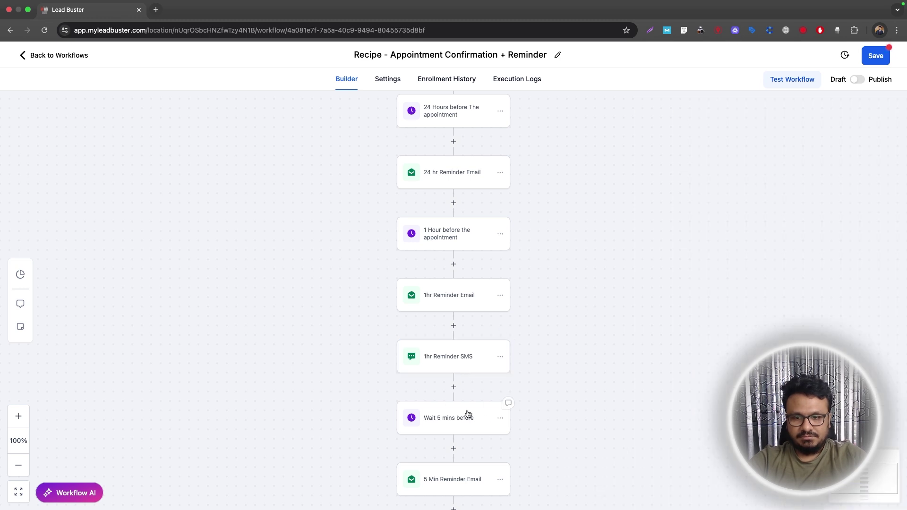
# Step: Delete all workflow actions from the Wait 5 mins before step onward and review the remaining sequence
pyautogui.click(499, 419)
pyautogui.click(536, 489)
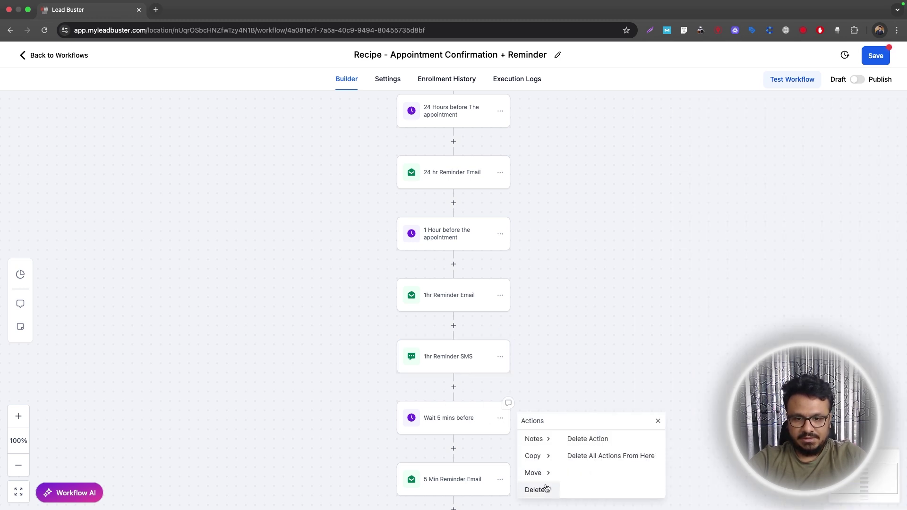
pyautogui.click(598, 457)
pyautogui.click(552, 314)
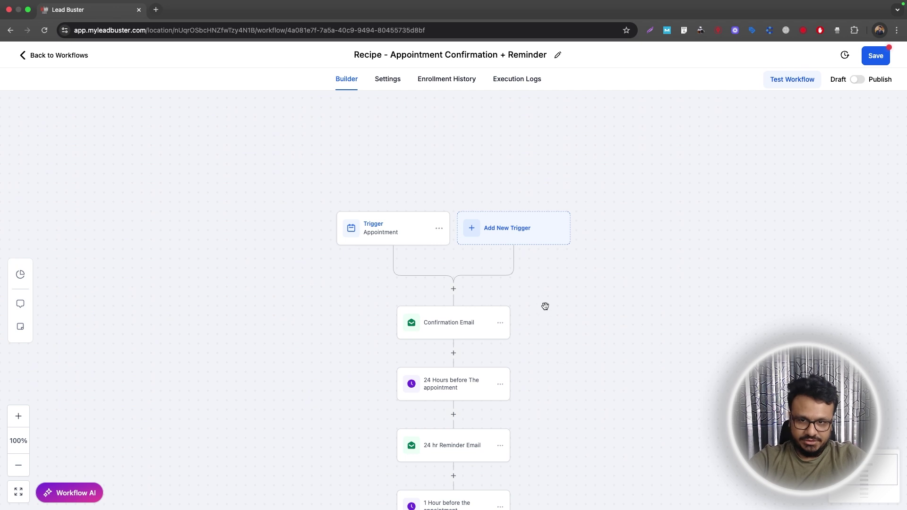
pyautogui.scroll(-3, 520, 283)
pyautogui.scroll(1, 489, 259)
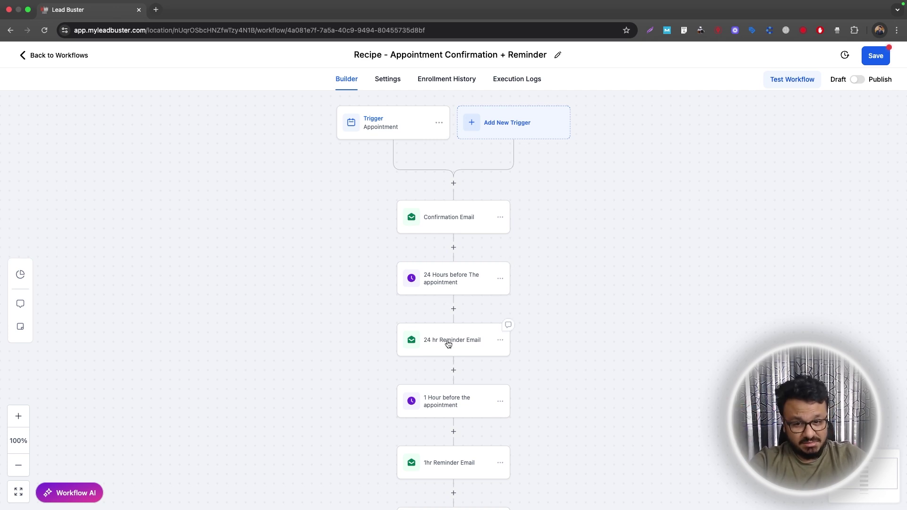
pyautogui.scroll(-2, 449, 344)
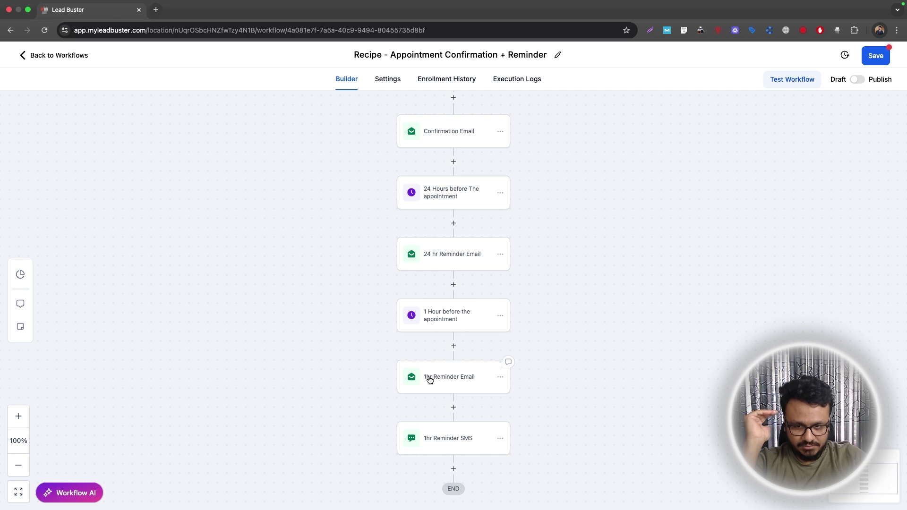
# Step: Publish the Recipe - Appointment Confirmation + Reminder workflow, save it and return to the workflow list
pyautogui.click(859, 80)
pyautogui.click(877, 66)
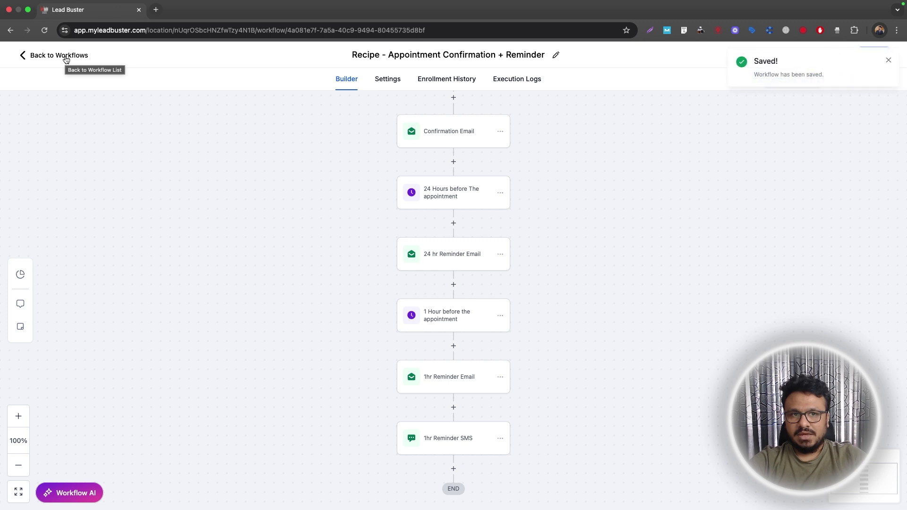
pyautogui.click(66, 56)
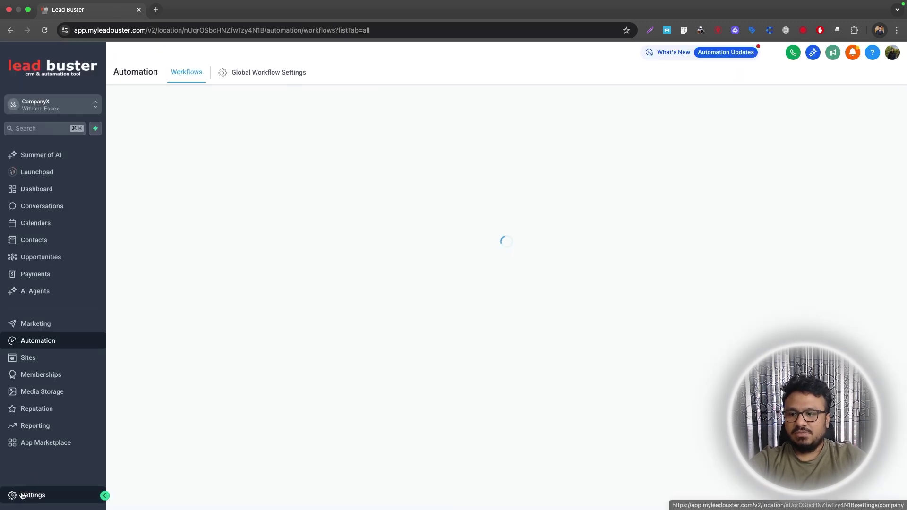
# Step: Open the Book An Appointment With Me calendar for editing in the calendar settings and check its assigned meeting location
pyautogui.click(24, 493)
pyautogui.click(47, 228)
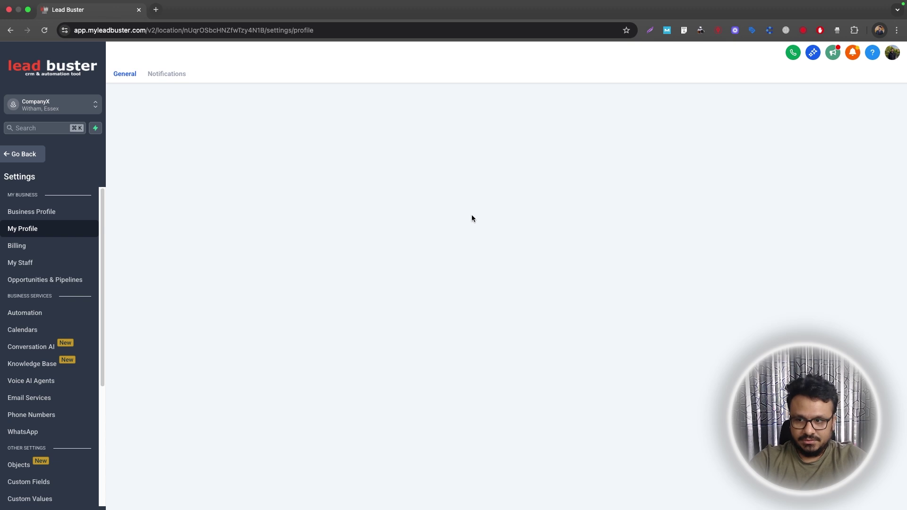
pyautogui.click(30, 330)
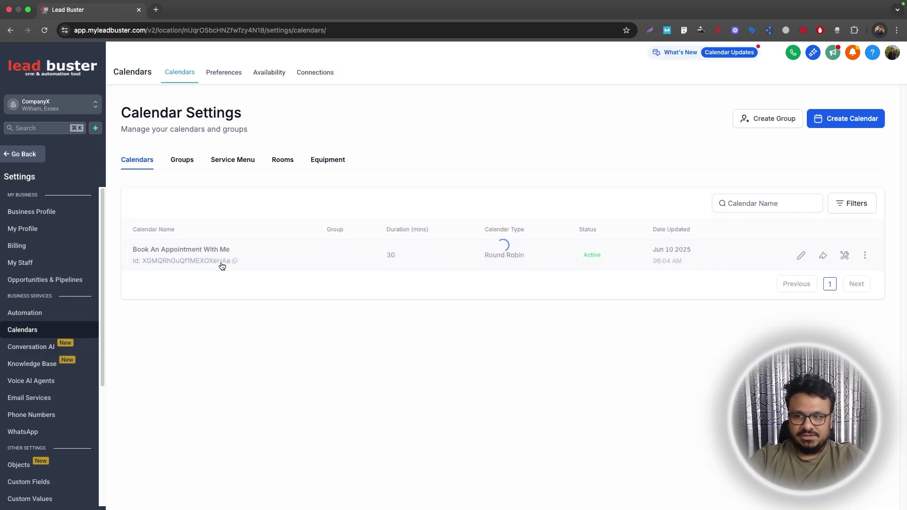
pyautogui.click(801, 255)
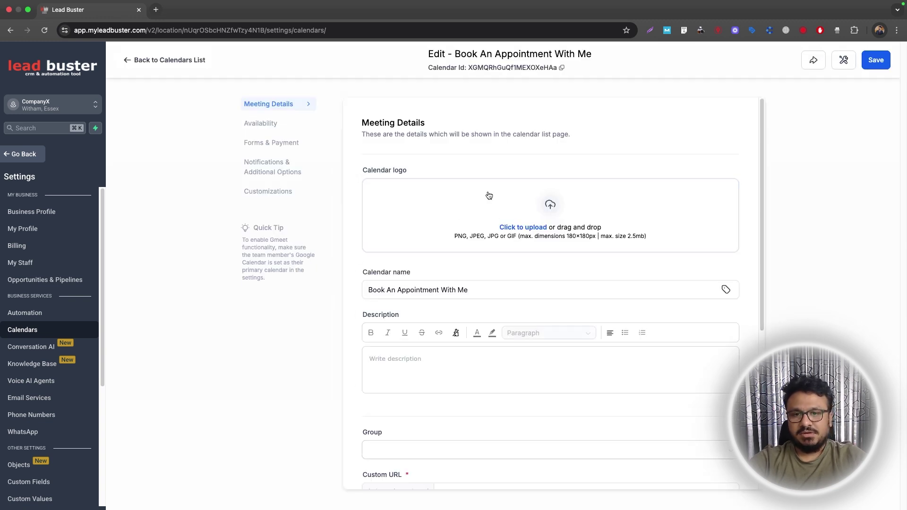
pyautogui.scroll(-5, 495, 269)
pyautogui.scroll(-2, 496, 269)
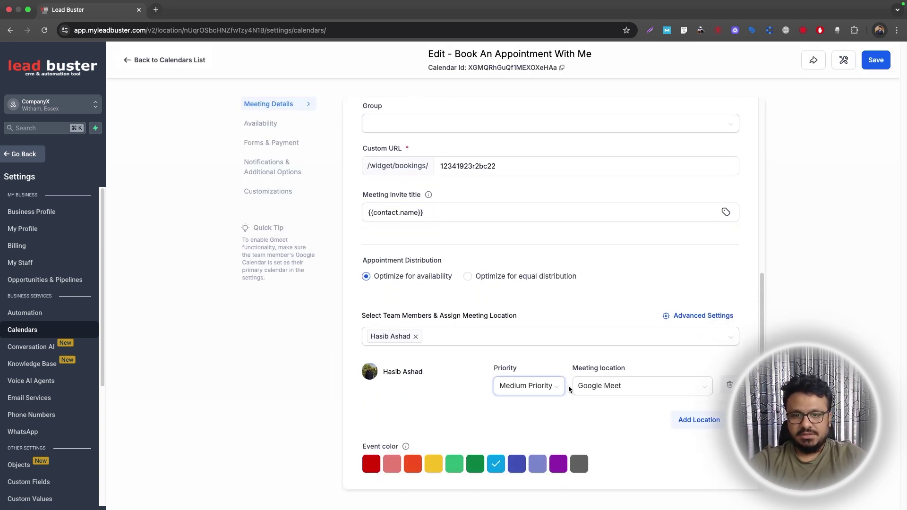
pyautogui.scroll(10, 737, 218)
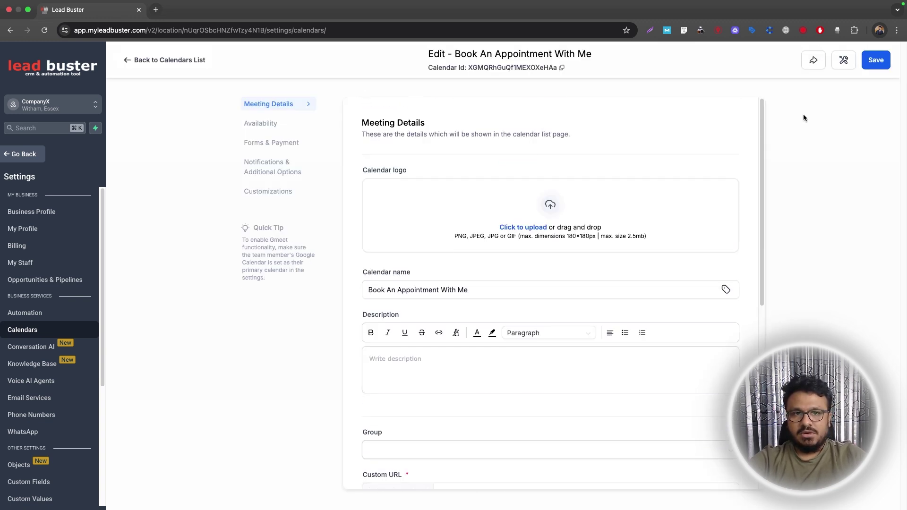
# Step: Copy the scheduling link of the Book An Appointment With Me calendar and open it in a new browser tab
pyautogui.click(819, 59)
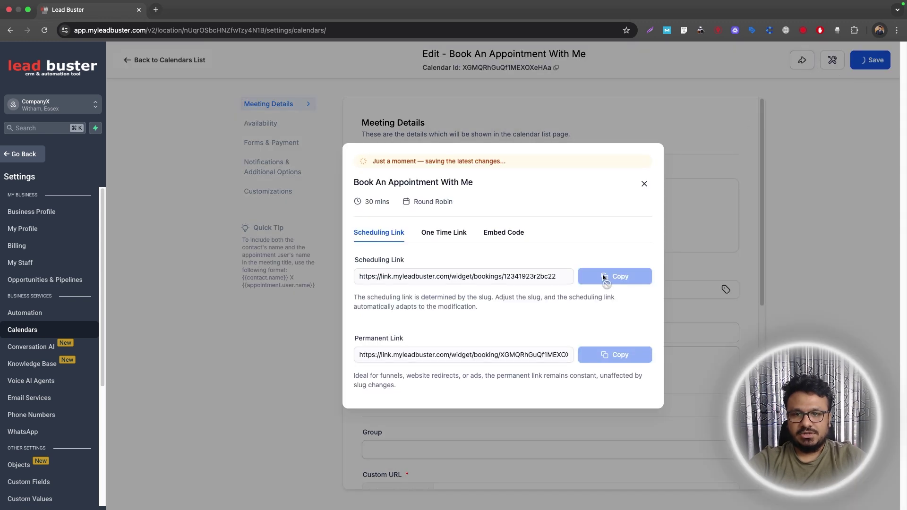
pyautogui.click(605, 266)
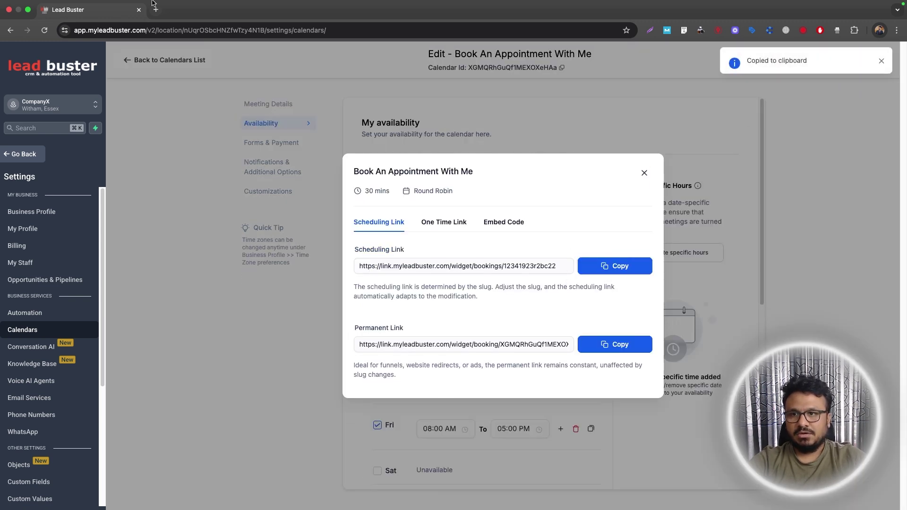
pyautogui.click(169, 5)
pyautogui.click(224, 30)
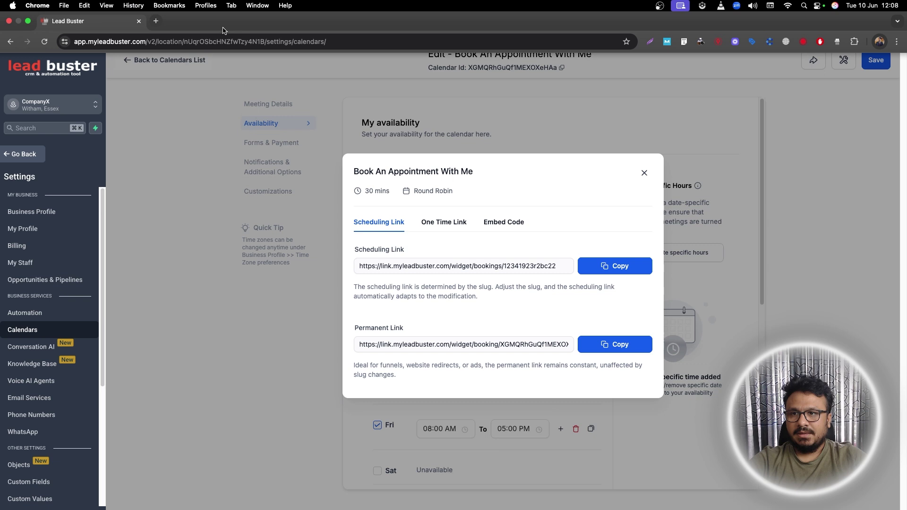
pyautogui.click(154, 22)
pyautogui.press('super+v')
pyautogui.press('Return')
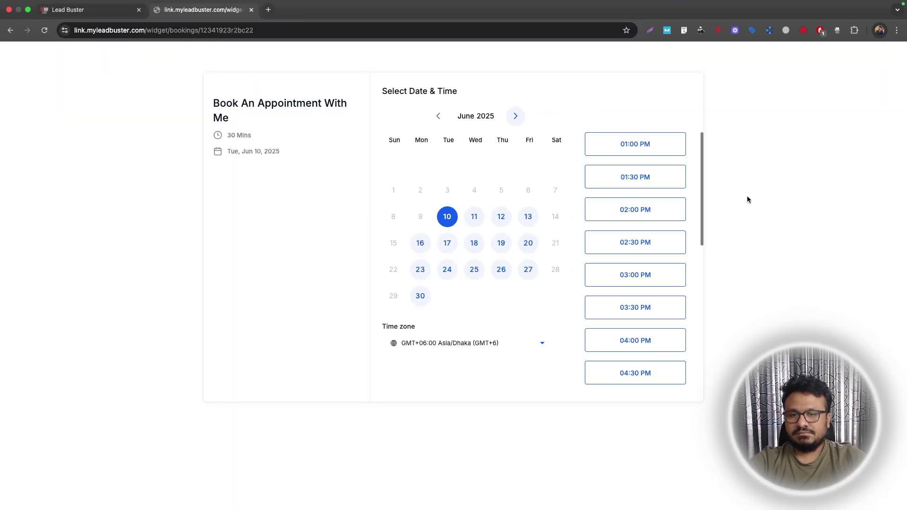
# Step: Book the 01:00 PM slot on June 10, 2025 with the contact's name, phone and e-mail, accepting the content consent
pyautogui.click(621, 156)
pyautogui.click(671, 144)
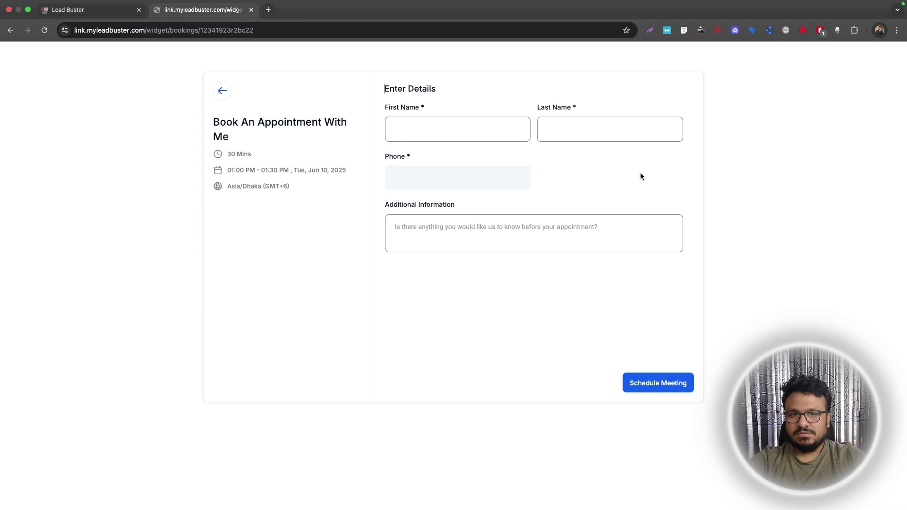
pyautogui.click(418, 131)
pyautogui.write('Hasib')
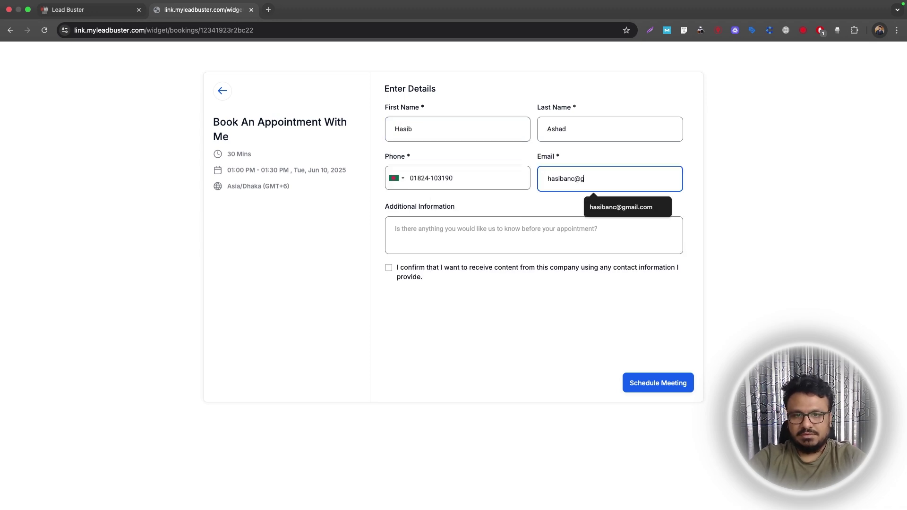
pyautogui.write('.com')
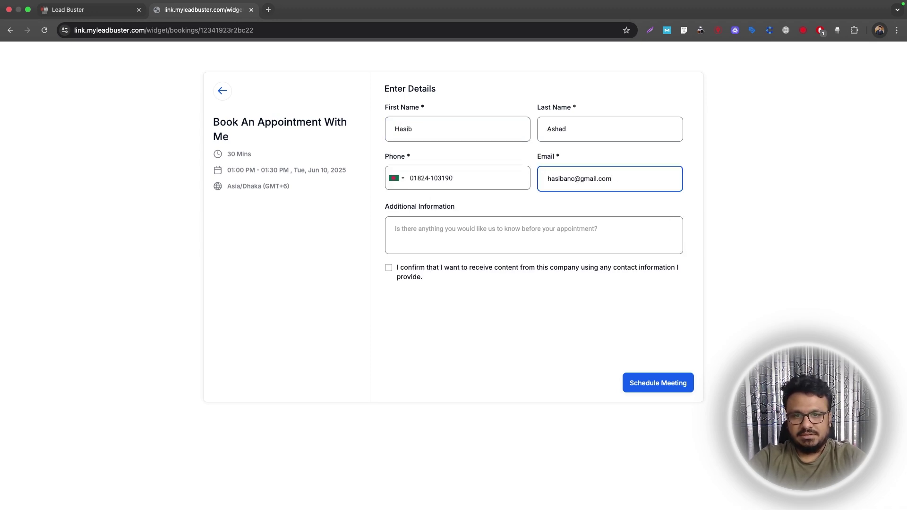
pyautogui.click(389, 269)
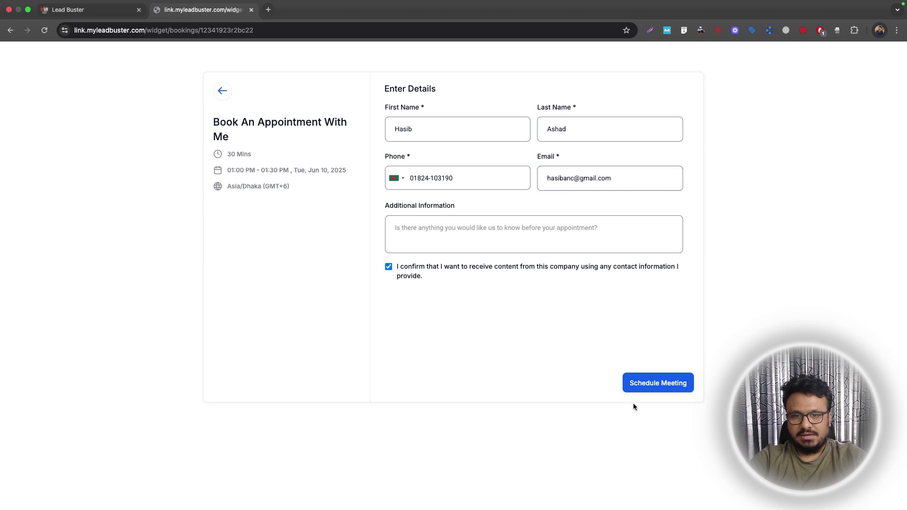
pyautogui.click(642, 389)
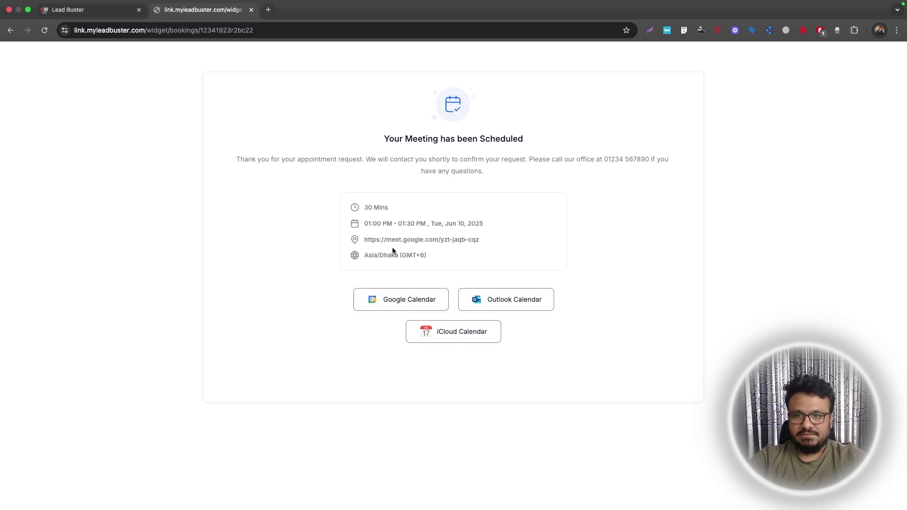
# Step: Compare the Google Meet link on the booking confirmation page with the one in the Appointment Confirmation email in Gmail
pyautogui.moveTo(365, 241); pyautogui.dragTo(483, 244)
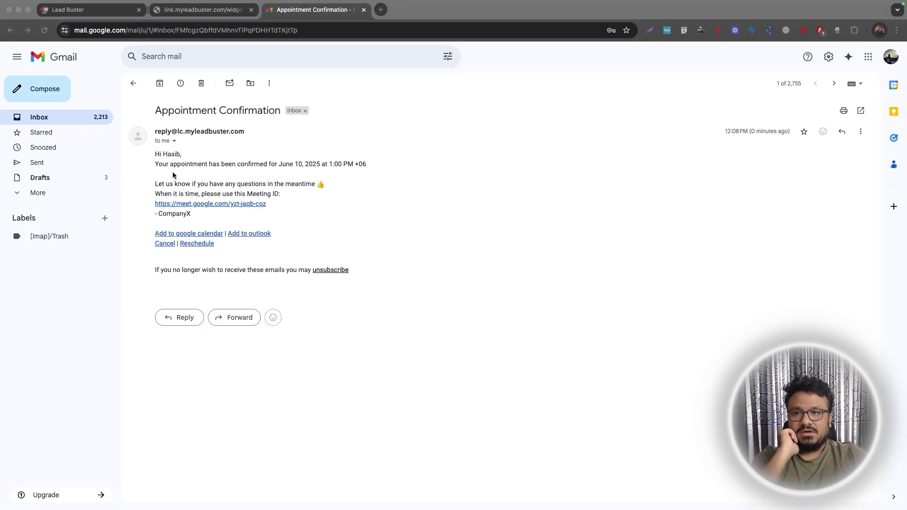
pyautogui.click(215, 14)
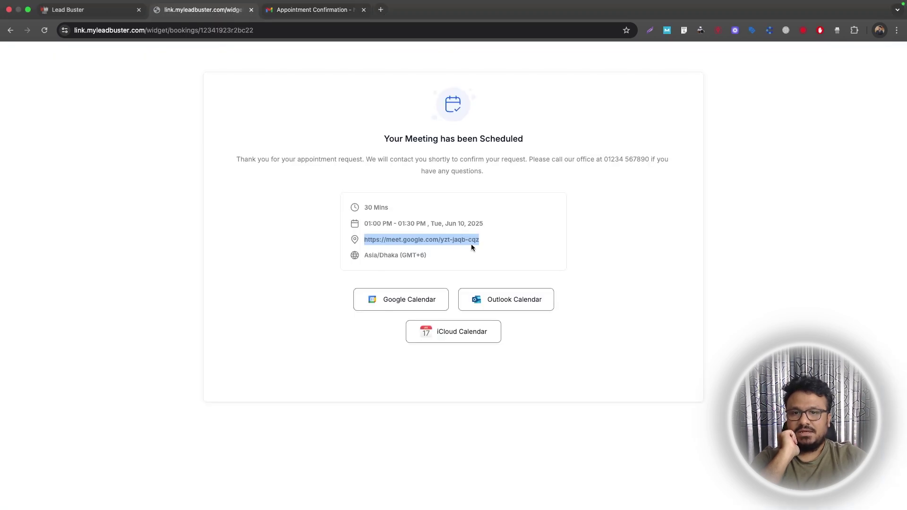
pyautogui.click(305, 10)
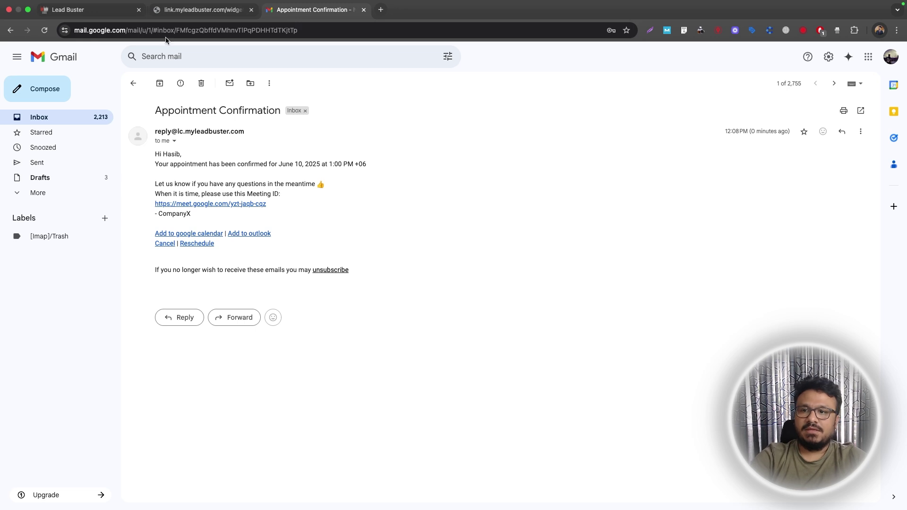
# Step: Close the scheduling link dialog in the calendar settings and return to the booking confirmation page
pyautogui.click(85, 9)
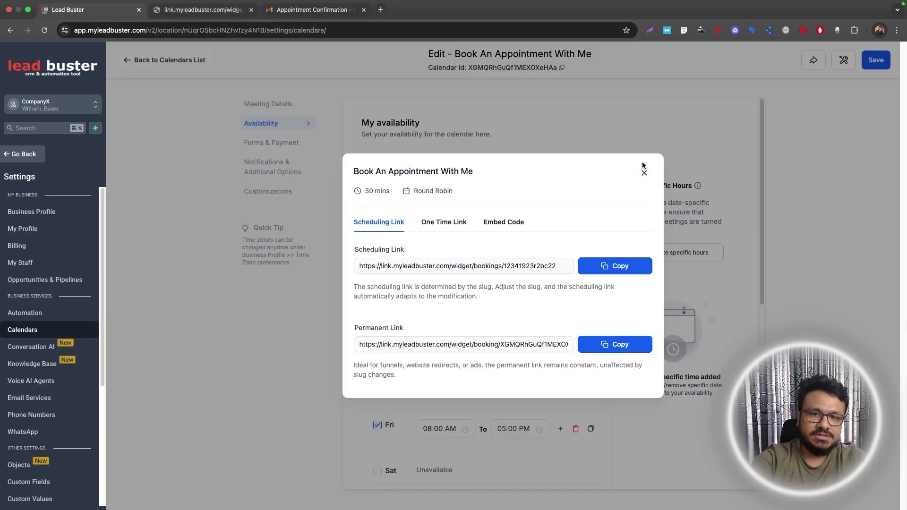
pyautogui.click(219, 11)
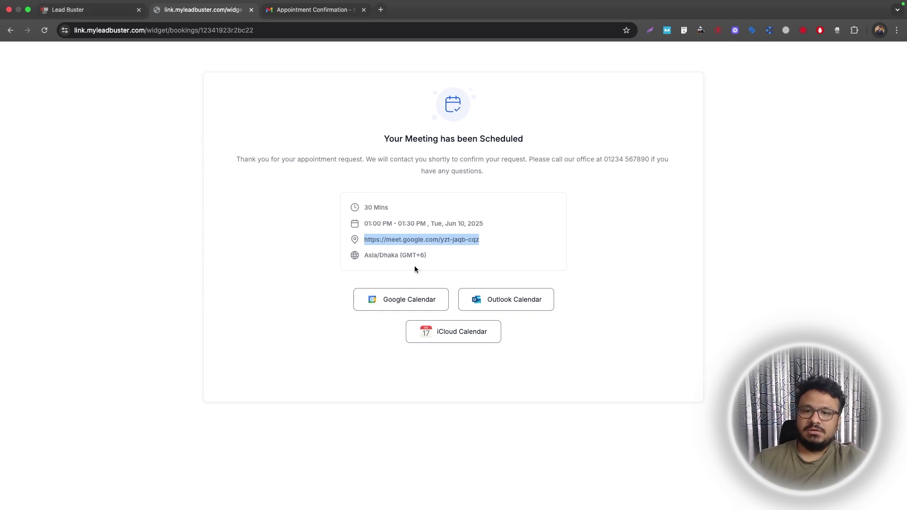
pyautogui.click(103, 10)
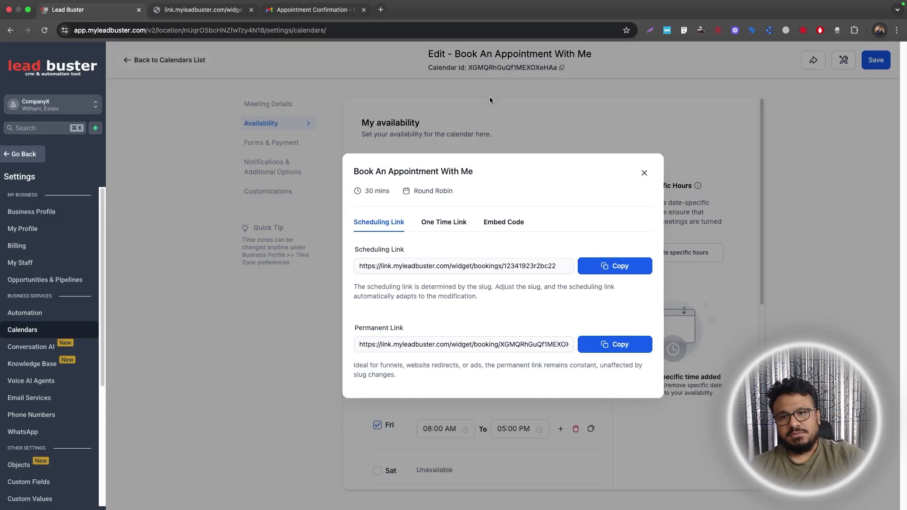
pyautogui.click(644, 173)
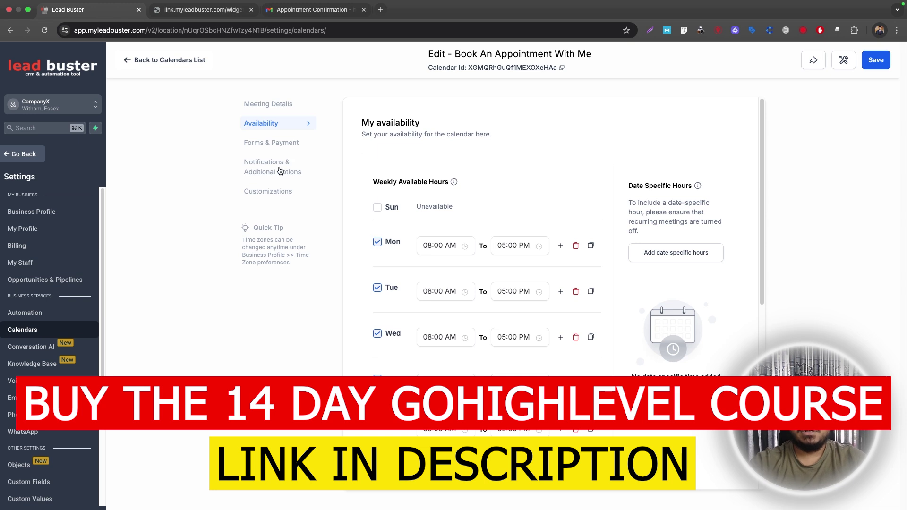
pyautogui.click(214, 10)
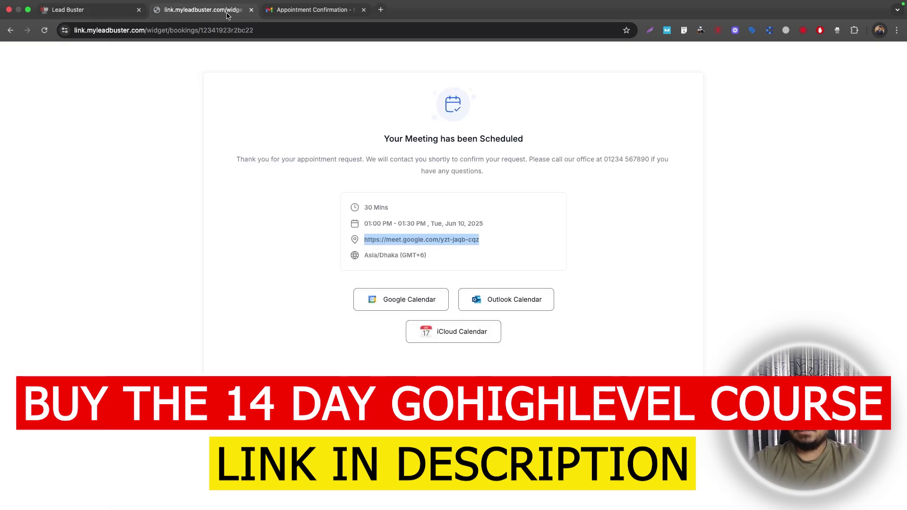
pyautogui.click(451, 188)
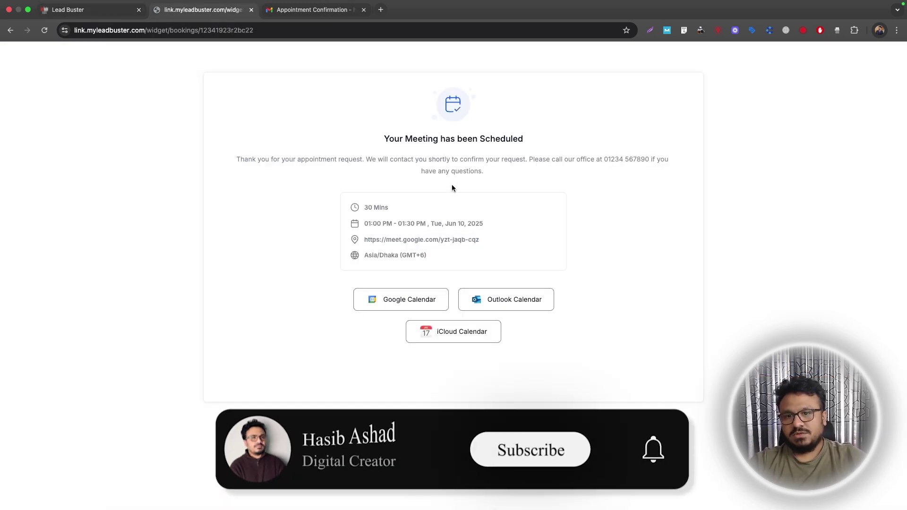